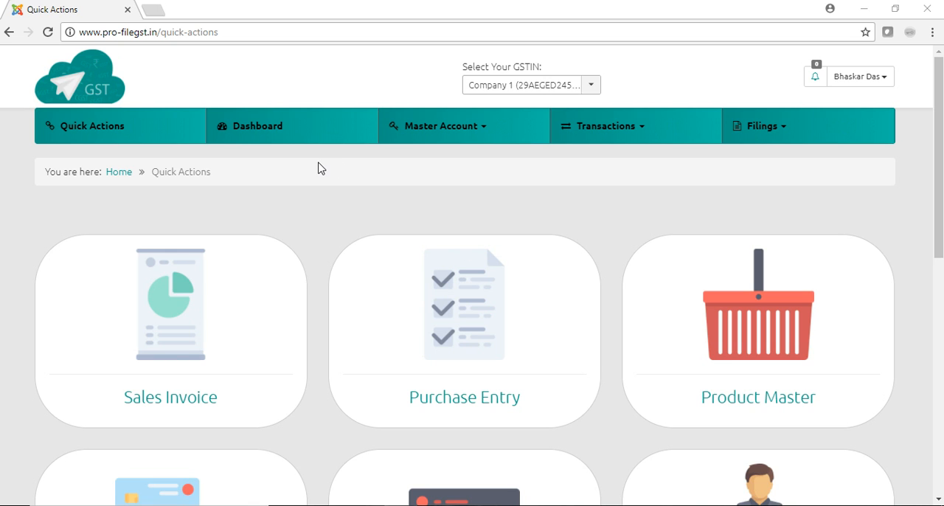
Open the Dashboard page.
click(257, 127)
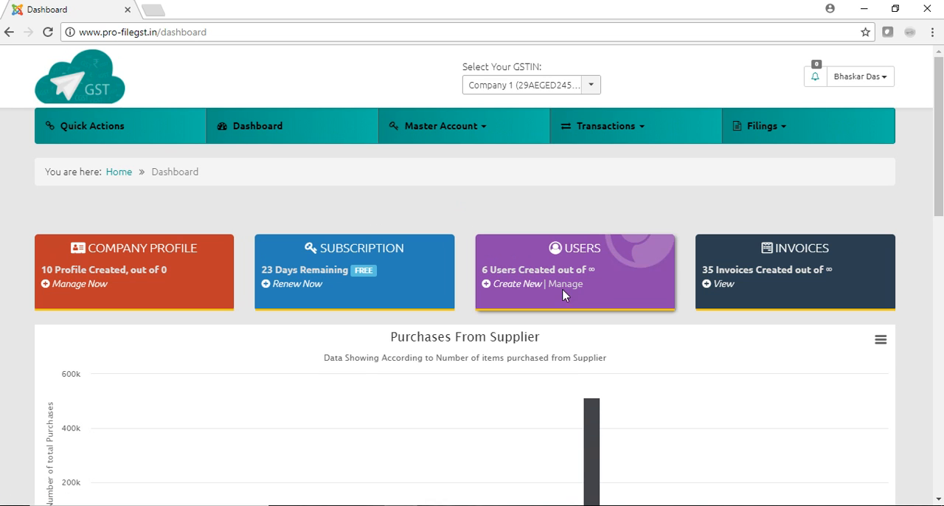
click(518, 284)
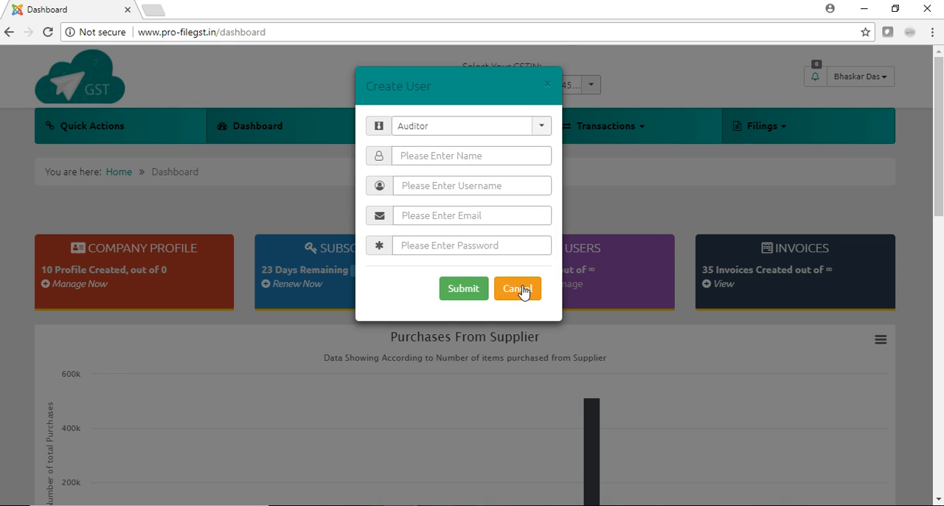
click(542, 126)
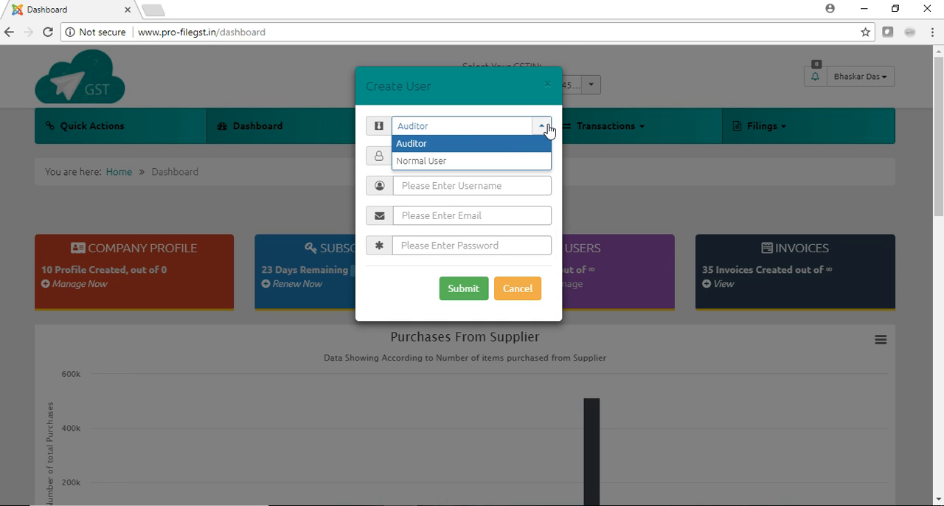
click(509, 145)
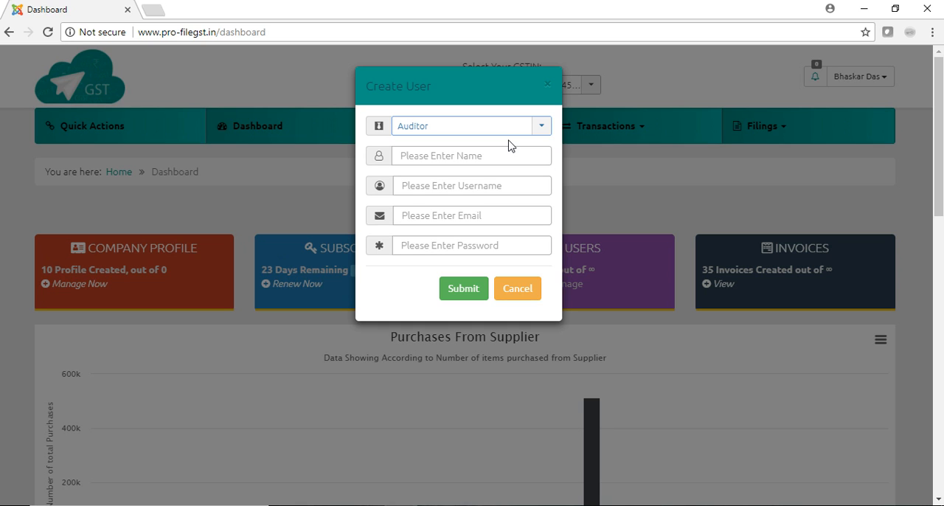
click(431, 156)
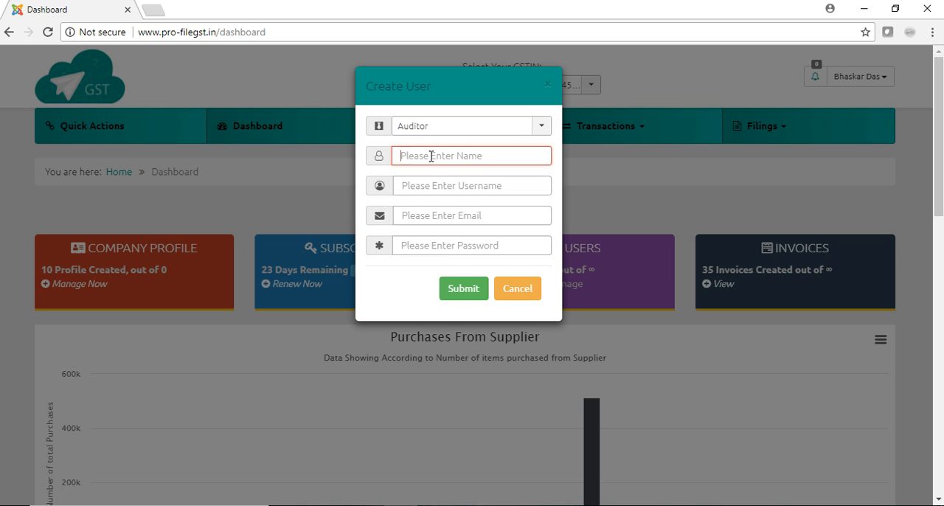
drag(478, 81, 482, 137)
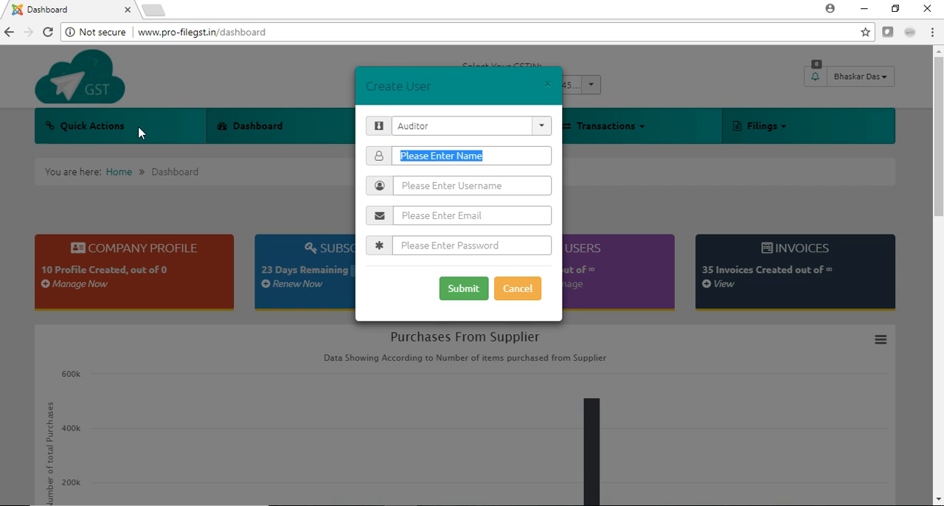
click(547, 86)
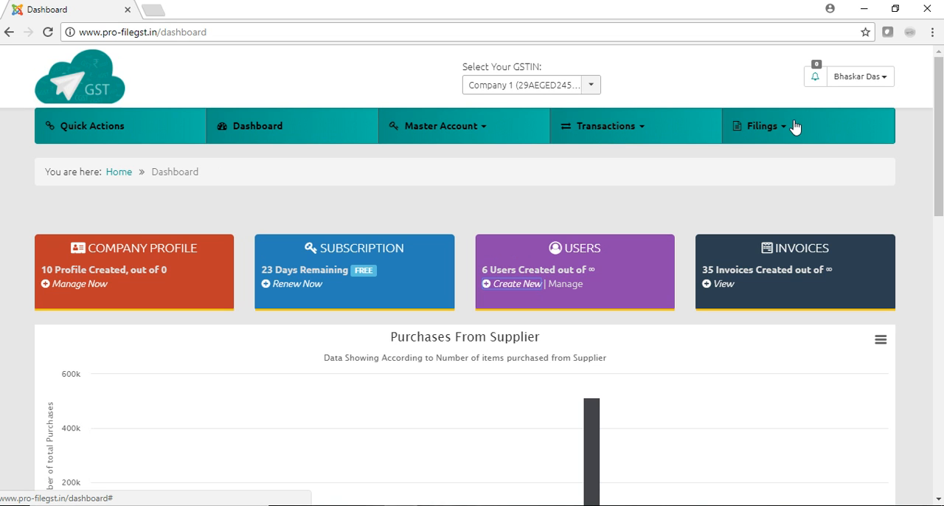
Open the form for creating a new user and set the role to Auditor.
click(518, 285)
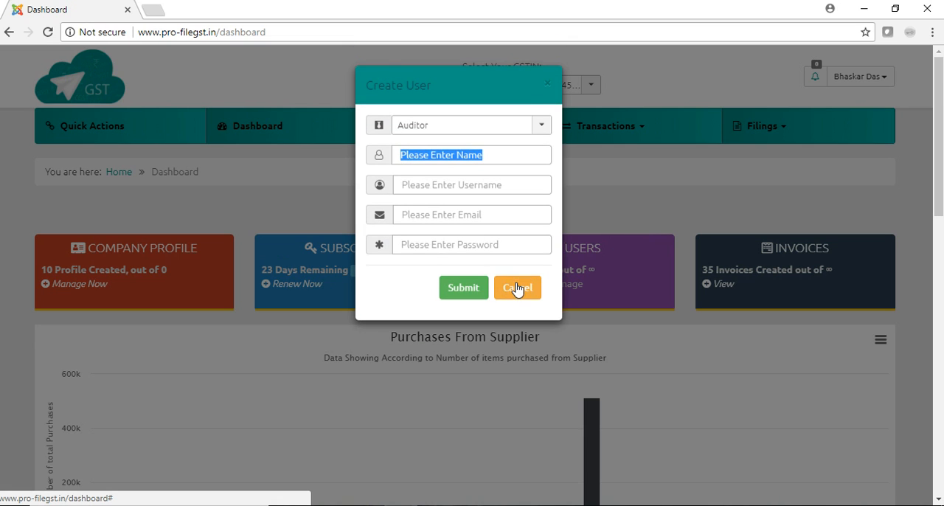
click(453, 132)
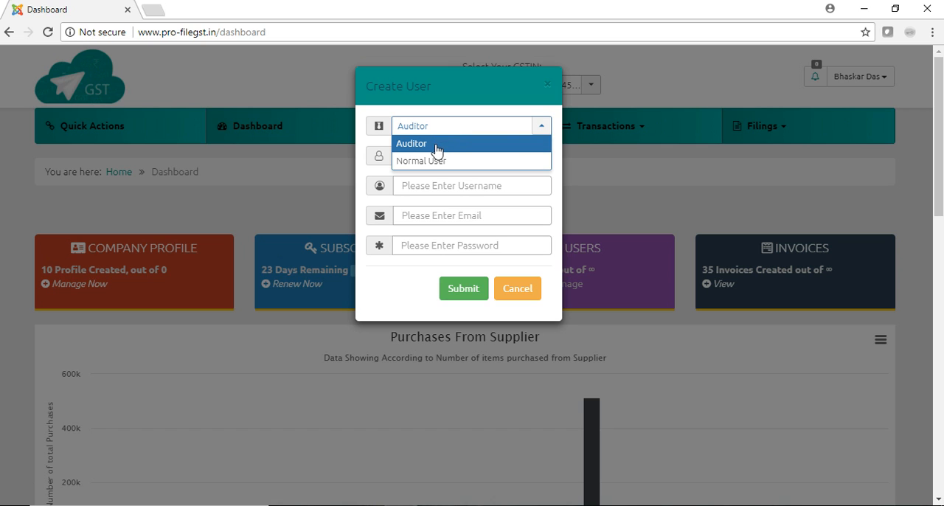
click(435, 147)
Enter Auditor1 as the new user's name.
click(446, 156)
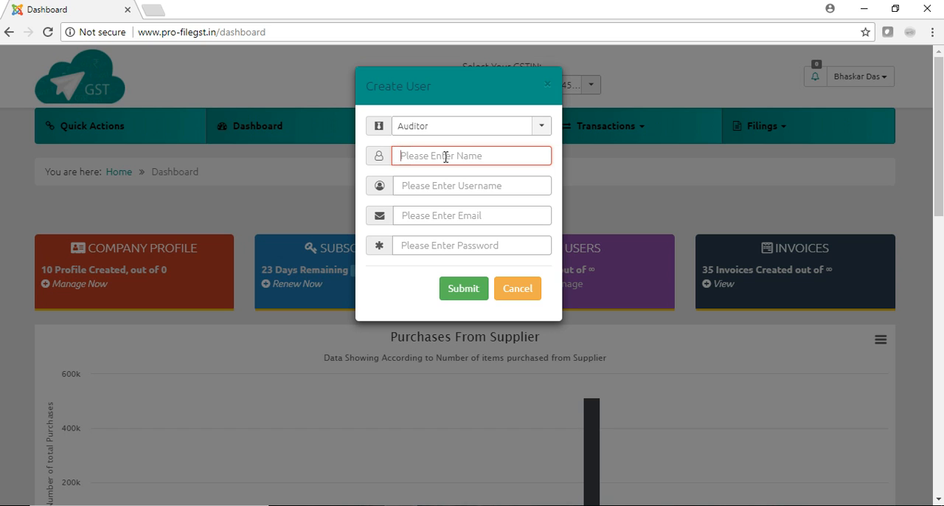
text(Audi)
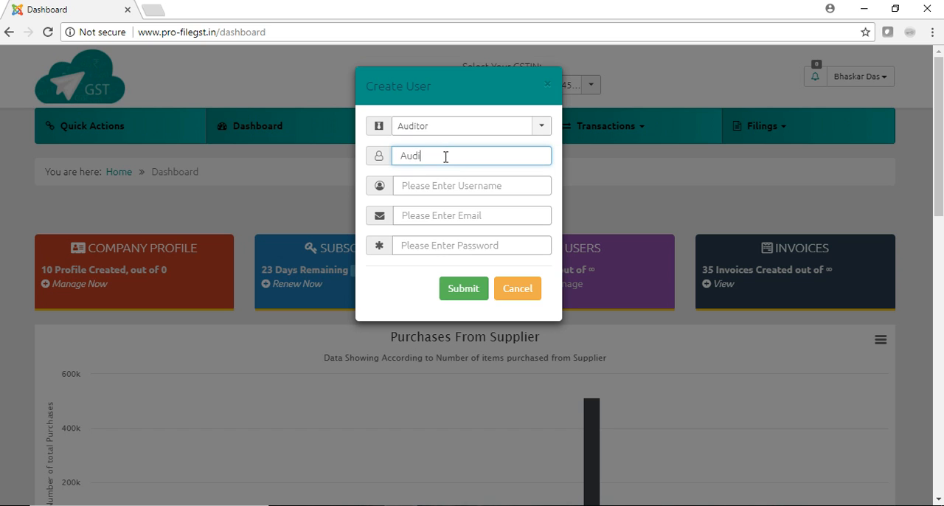
text(tor1)
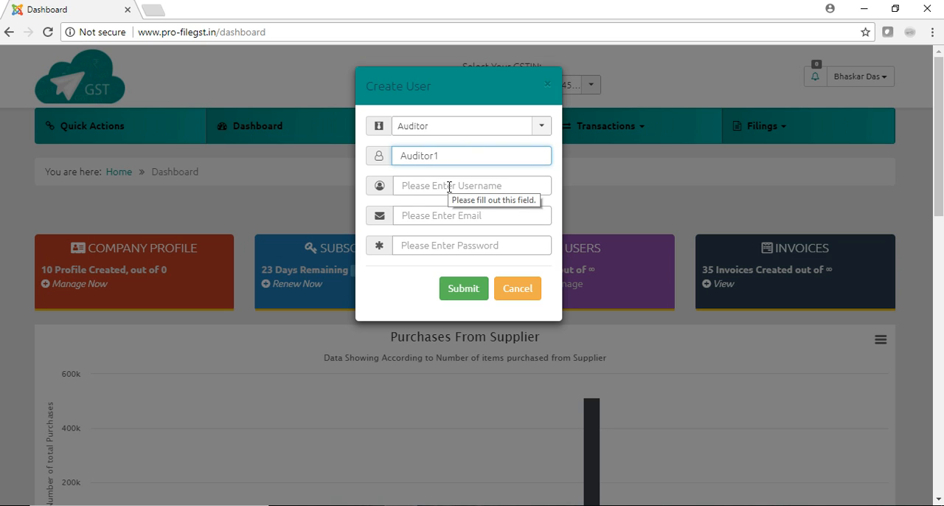
click(449, 187)
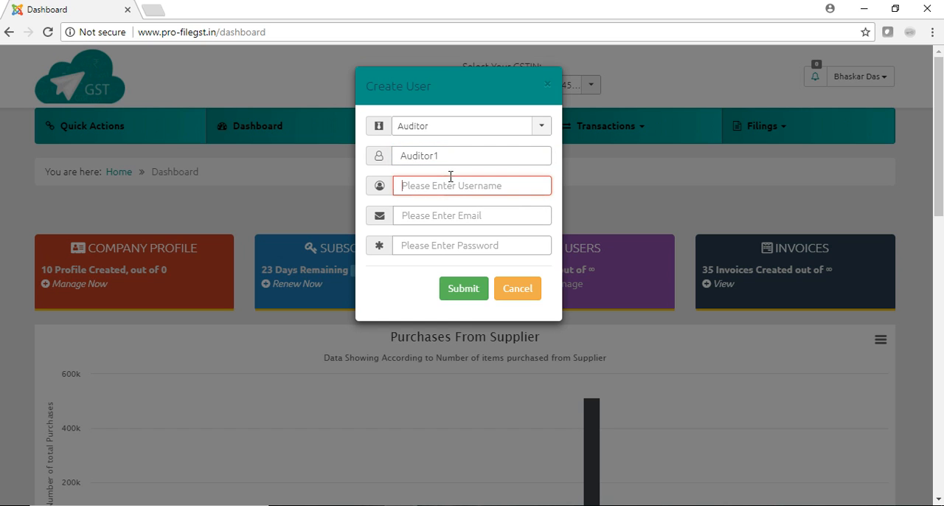
Replace the name with the auditor's first name and enter the same name as the username.
drag(449, 158, 364, 164)
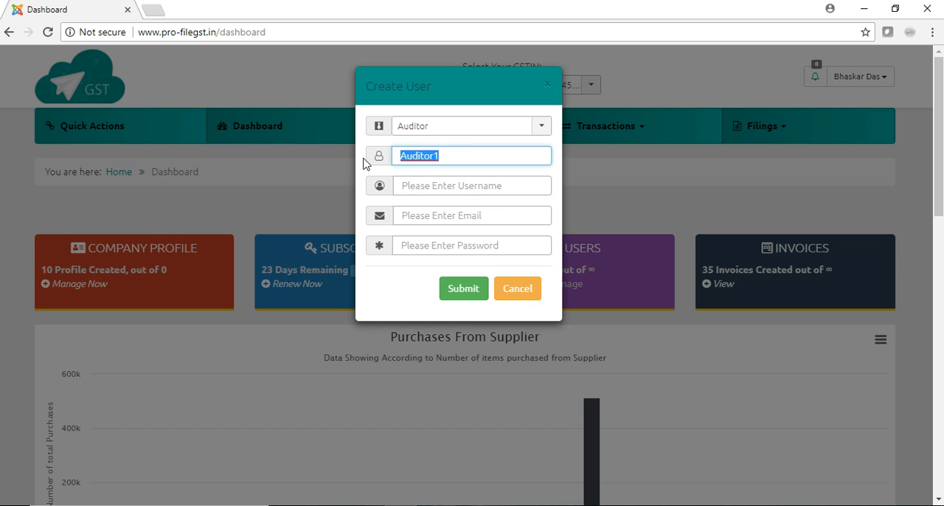
text(Sid)
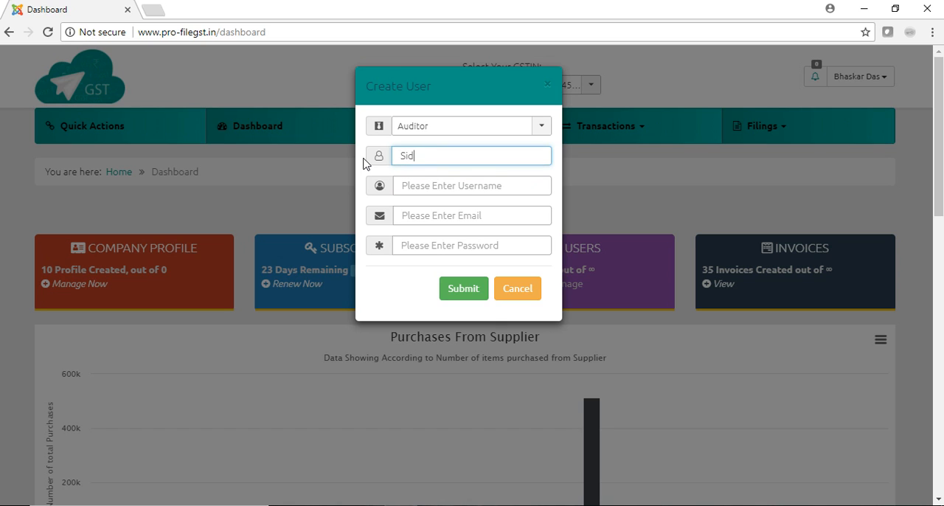
key(Tab)
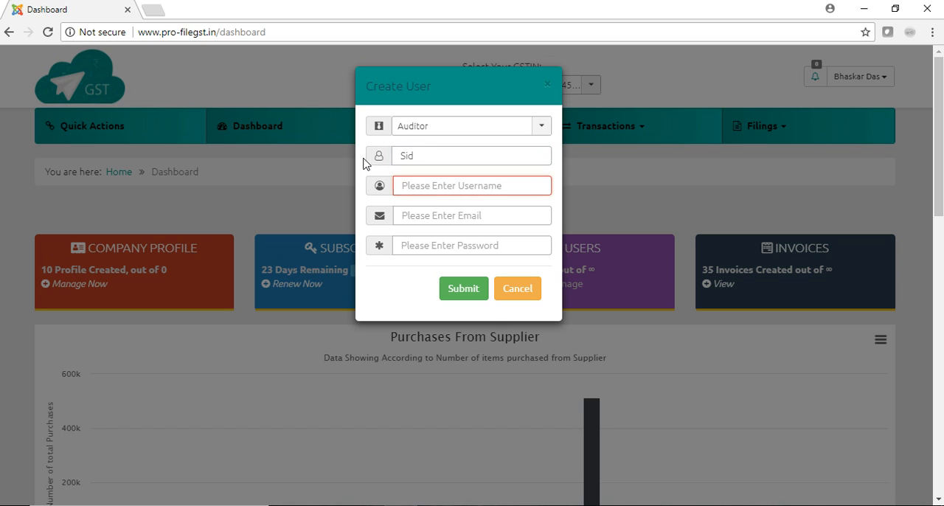
text(Sid)
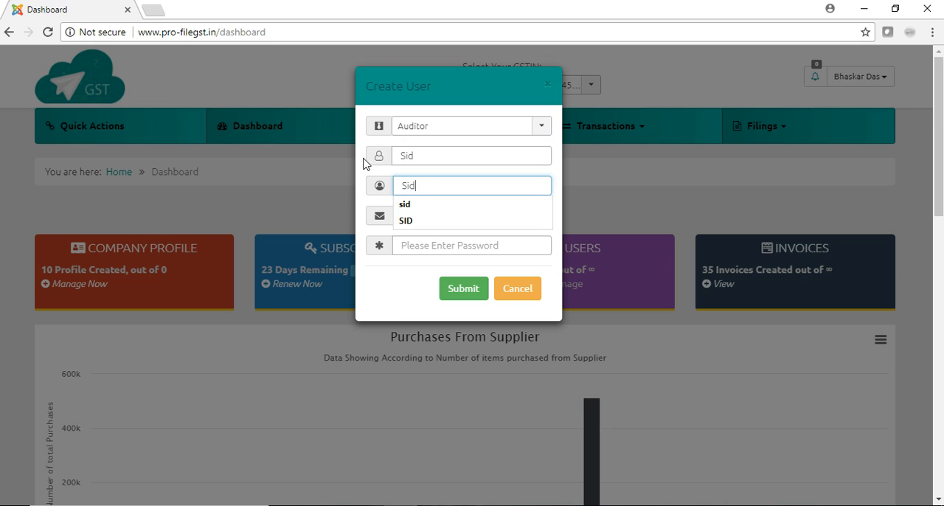
Fill in the auditor's e-mail address and account password.
key(Tab)
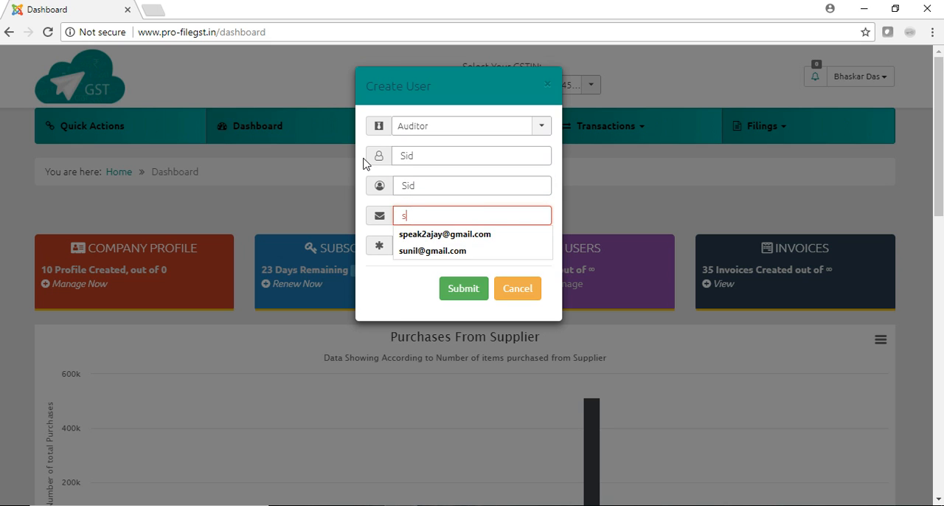
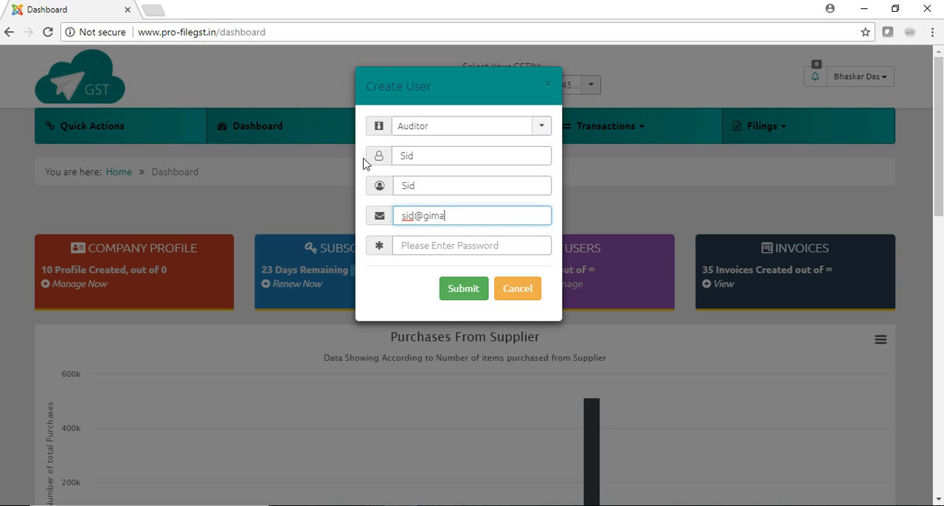
key(Tab)
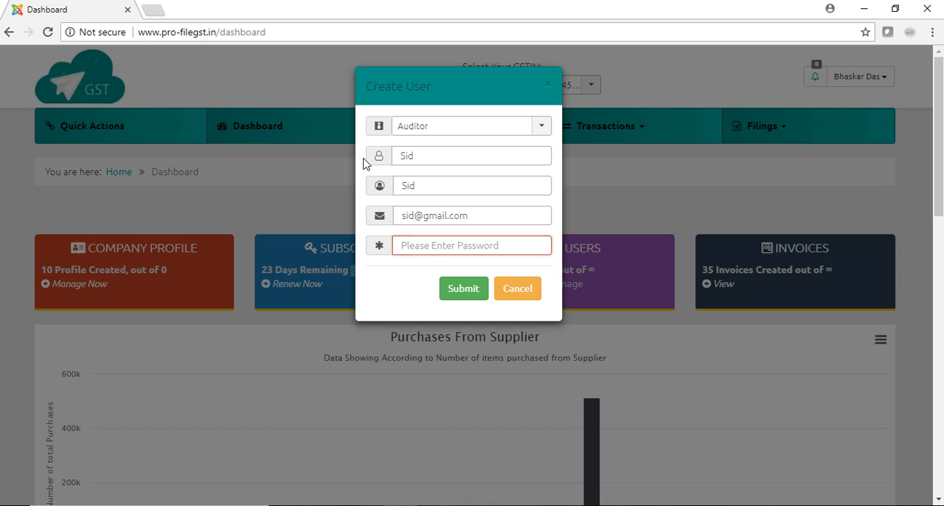
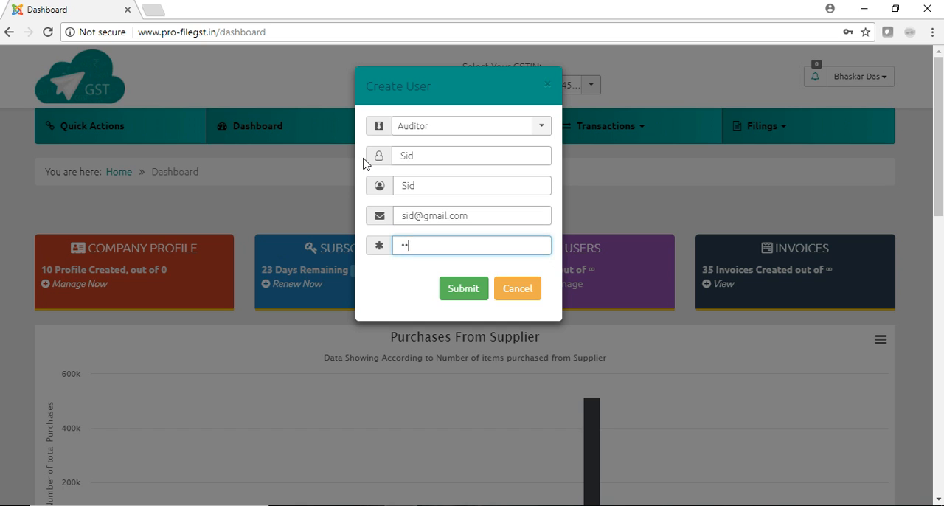
Change the username to Auditor1 and try to submit the new auditor account.
click(425, 155)
drag(418, 185, 388, 187)
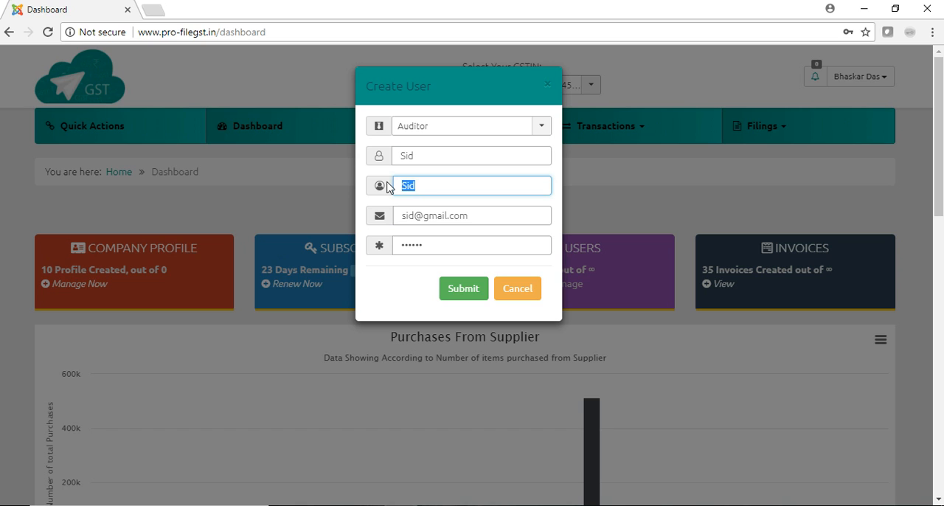
text(Auditor1)
click(472, 244)
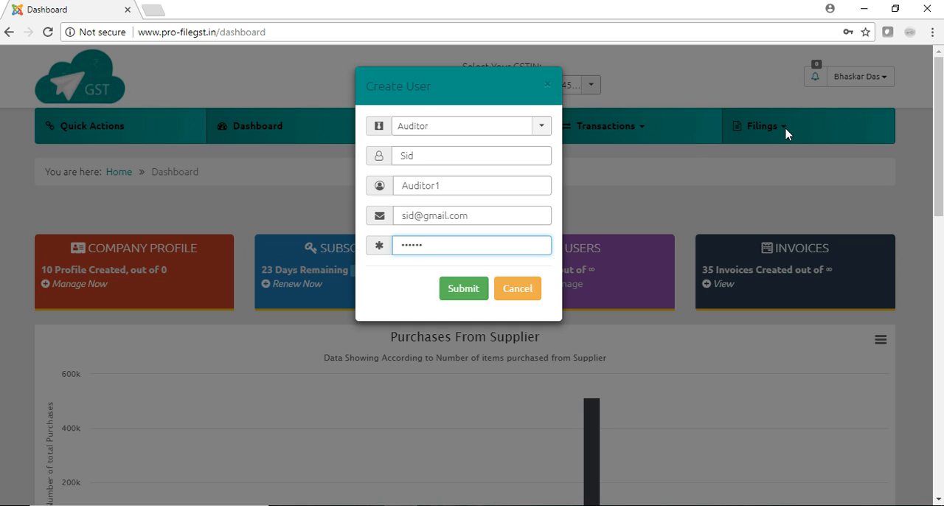
click(479, 290)
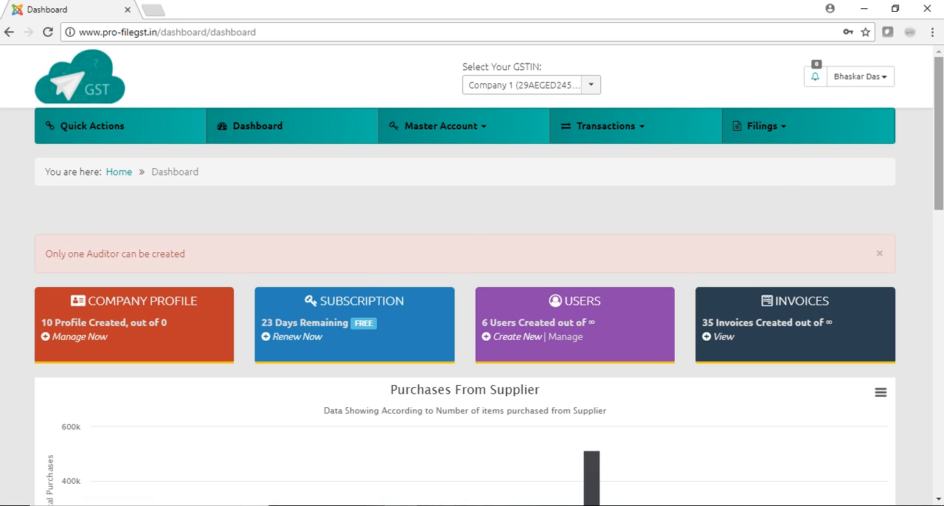
Start creating another user and set the role to Normal User.
drag(942, 114, 942, 136)
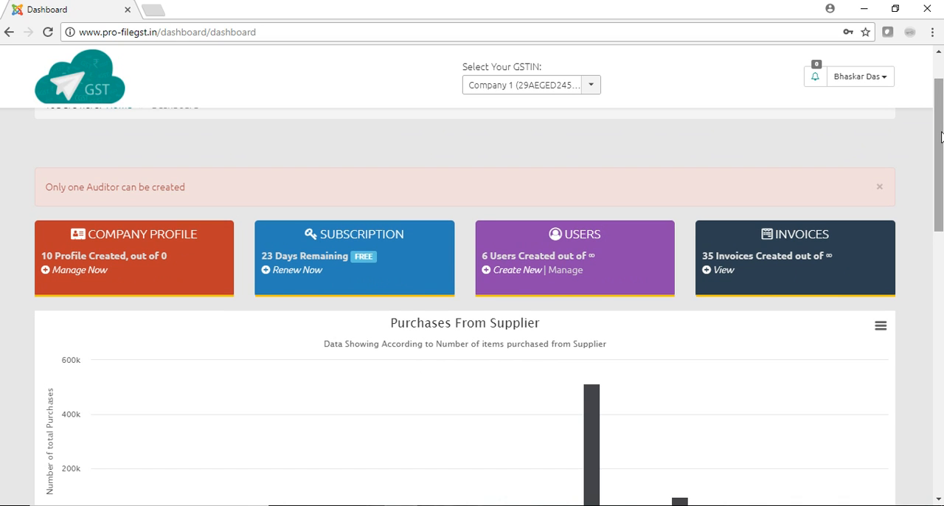
mouse_move(361, 264)
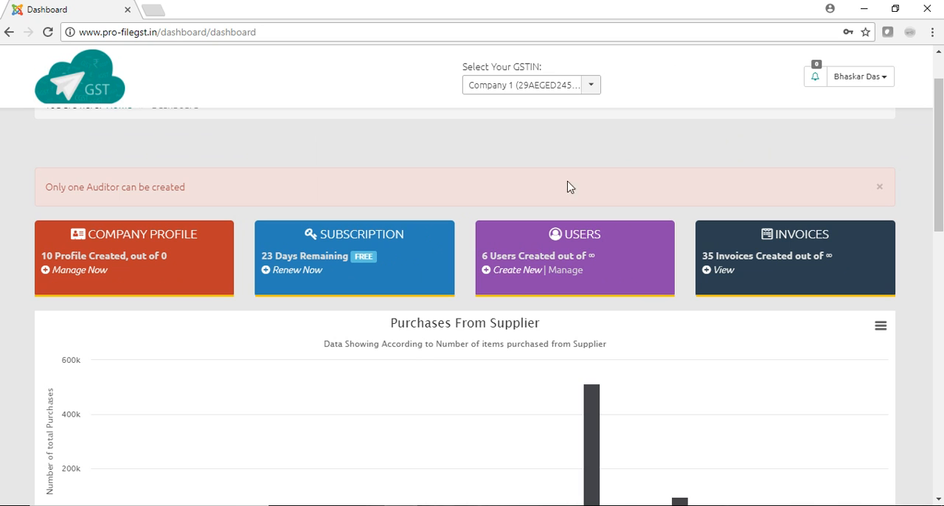
drag(941, 131, 942, 108)
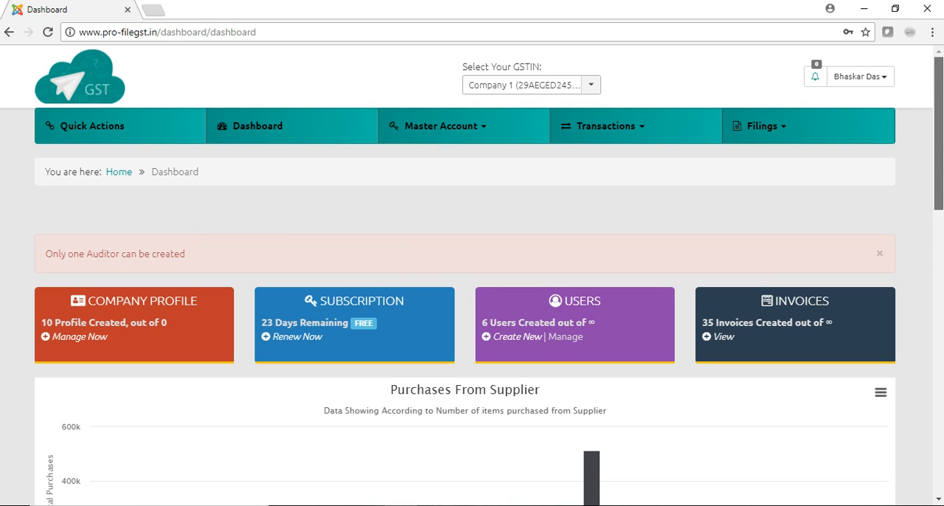
click(516, 338)
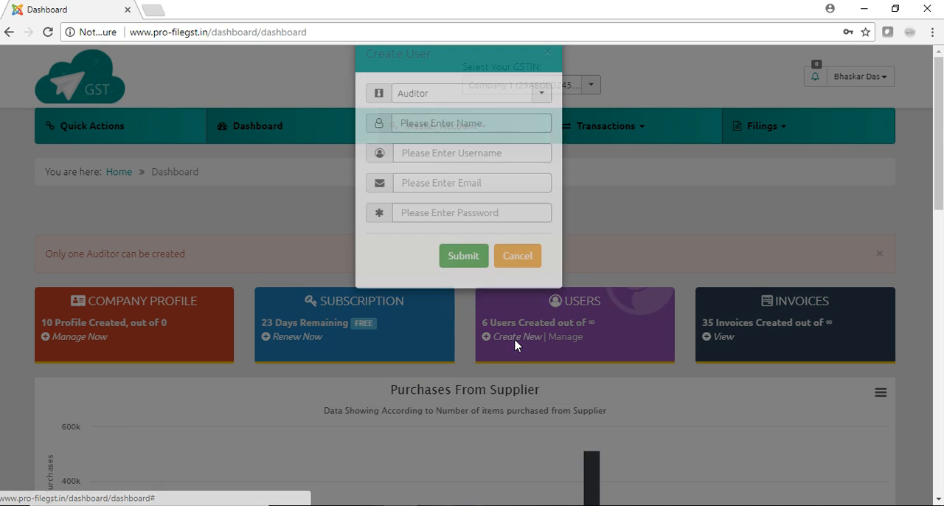
click(539, 127)
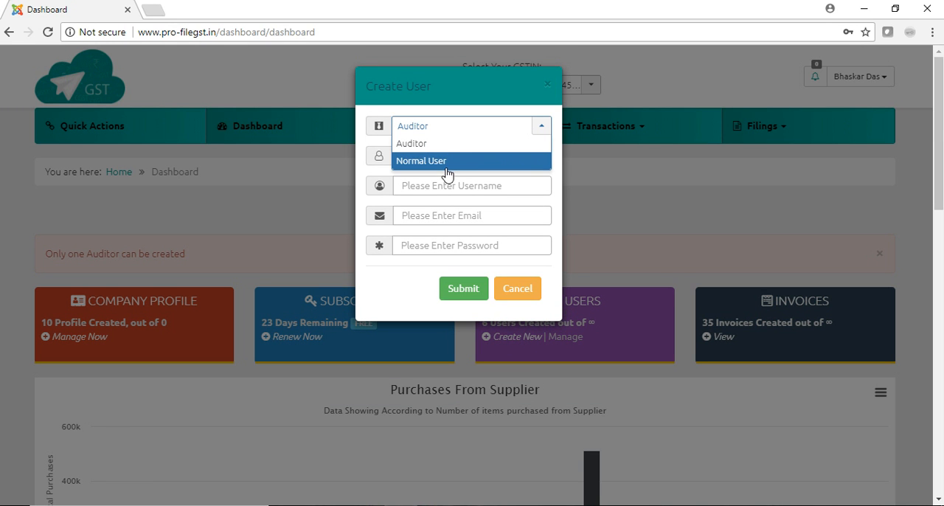
click(446, 161)
Fill in the normal user's first name and enter the same name as the username.
click(462, 158)
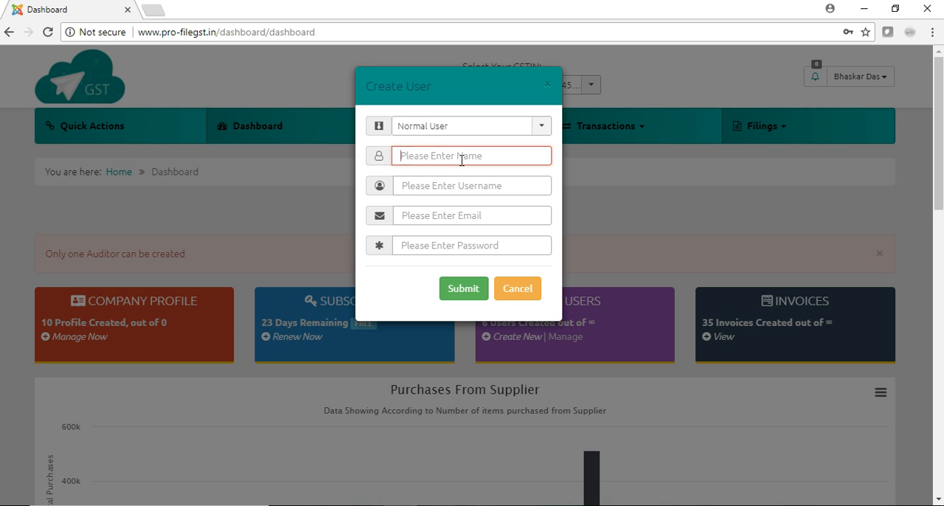
text(Sanjay)
key(Tab)
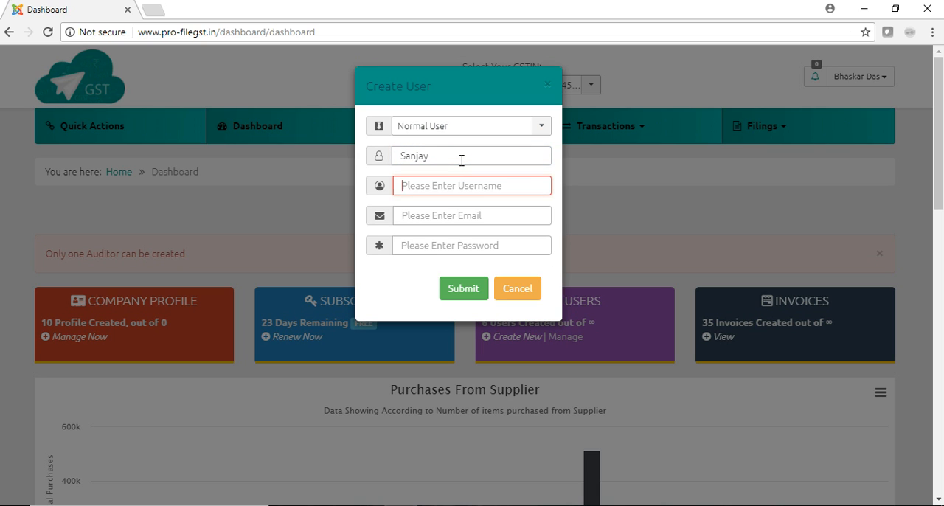
text(Sa)
key(BackSpace)
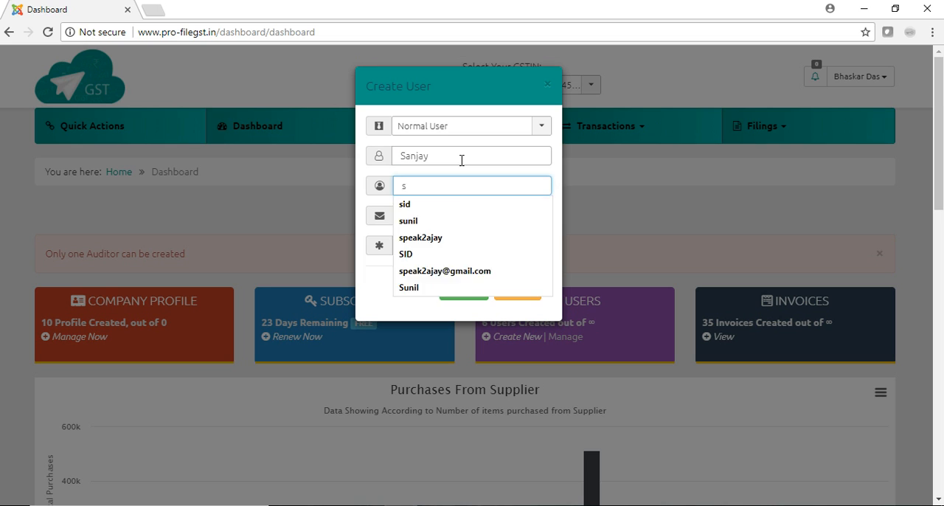
text(anjay)
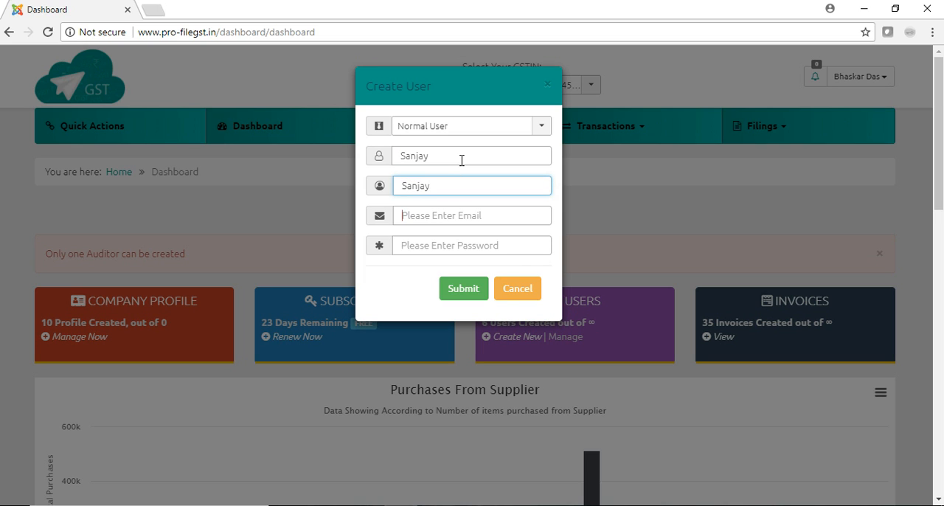
Fill in the normal user's e-mail address and account password, and submit the new user.
key(Tab)
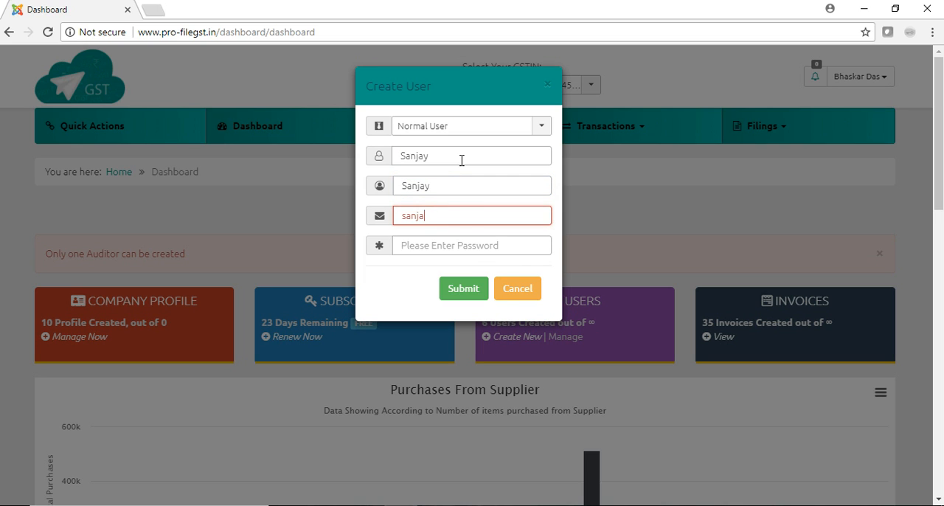
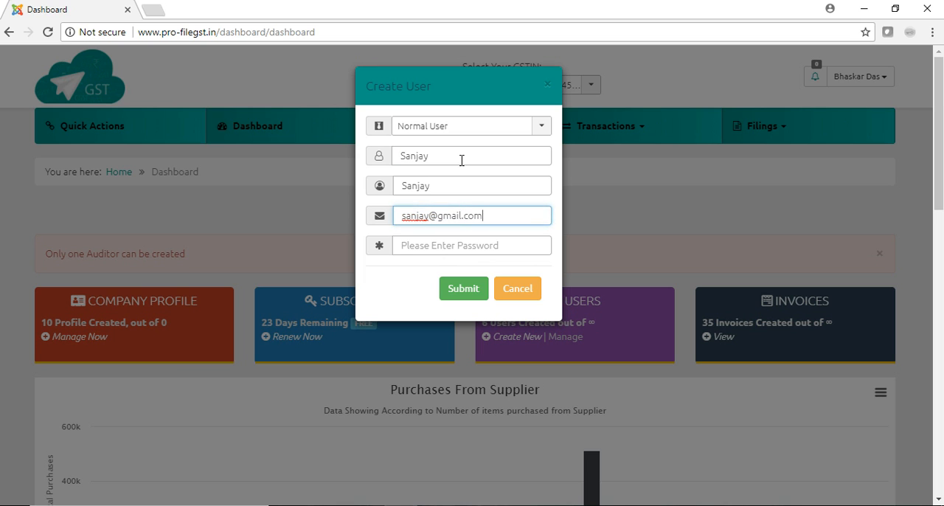
key(Tab)
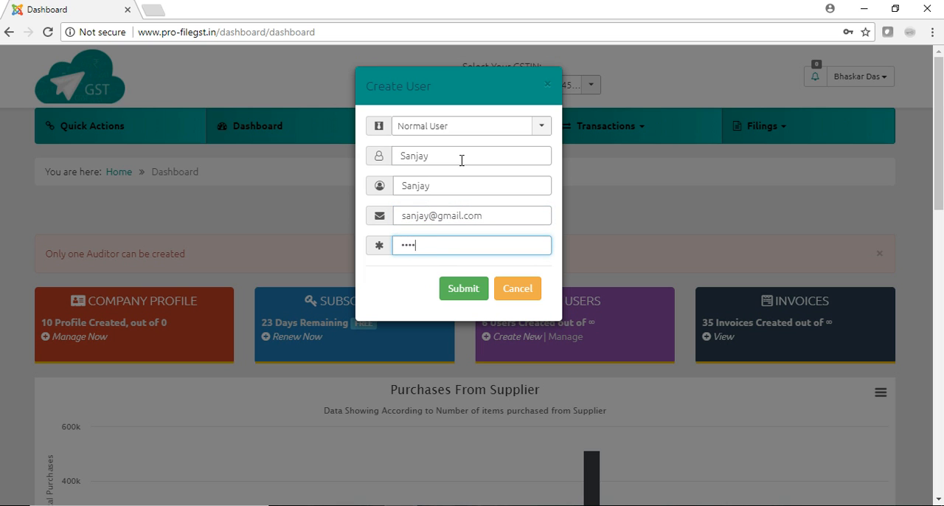
click(464, 301)
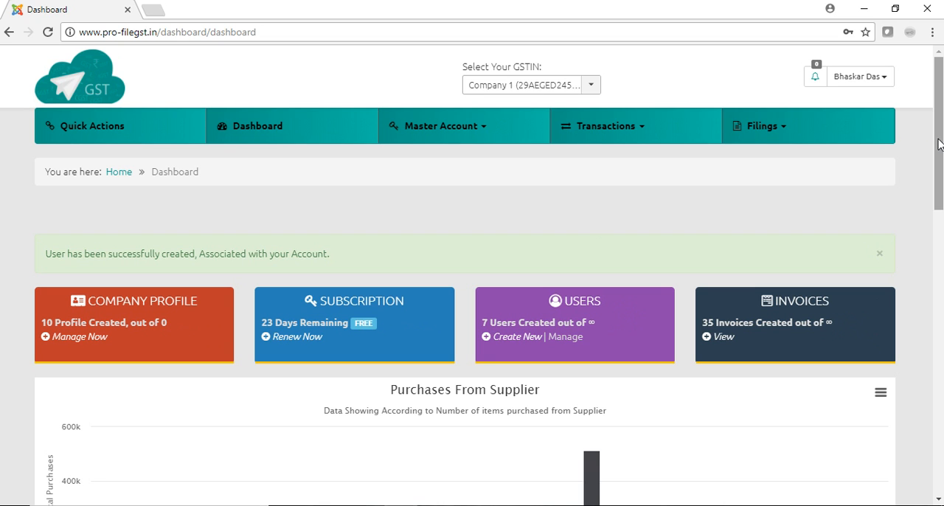
Assign the newly created normal user to the head office in the company profile and update the company details.
mouse_move(940, 144)
mouse_down()
mouse_move(939, 278)
mouse_move(939, 143)
mouse_up()
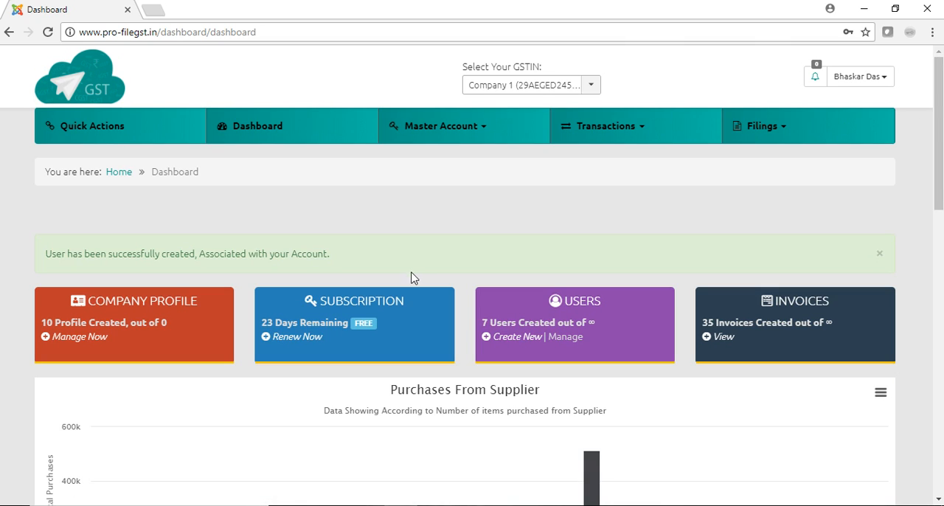
click(251, 127)
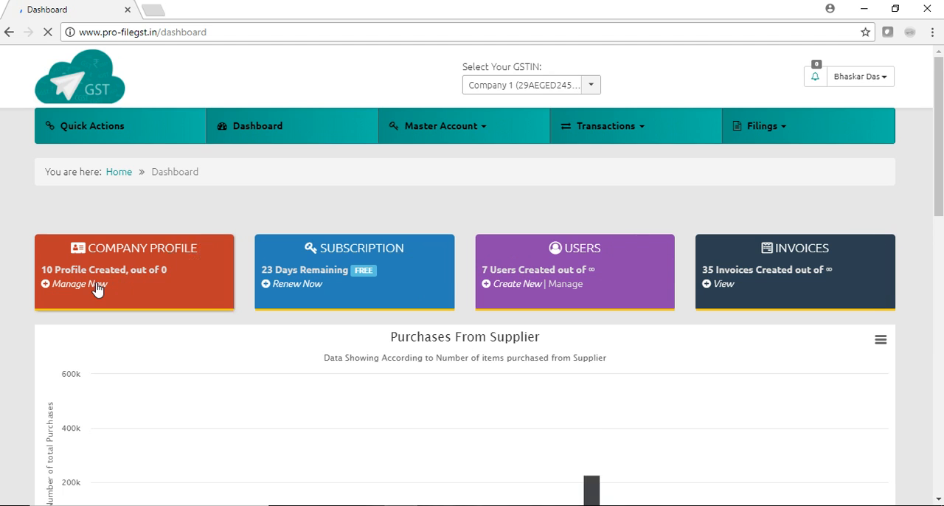
click(97, 288)
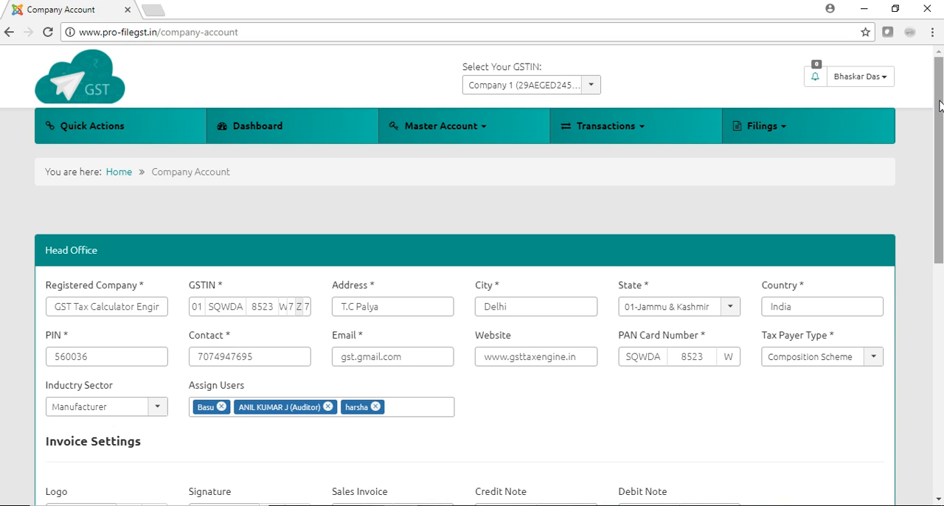
drag(940, 102, 940, 152)
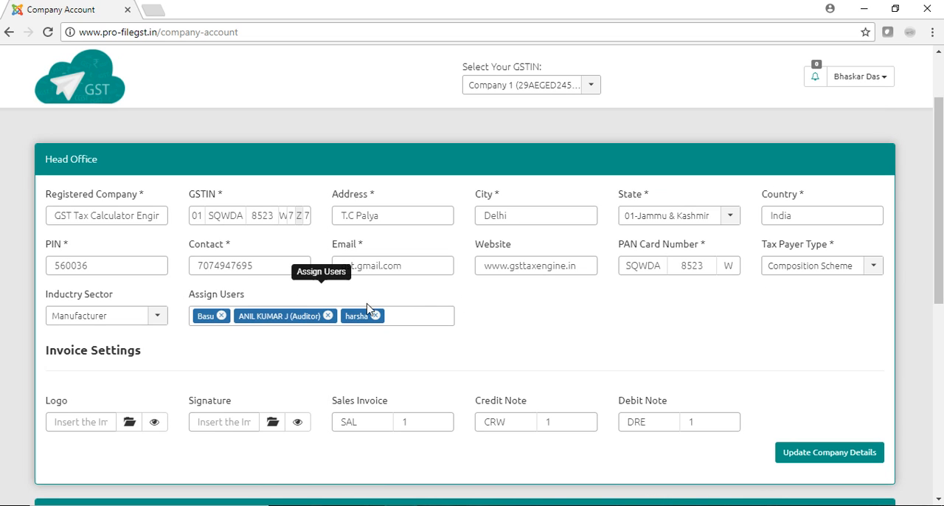
click(421, 312)
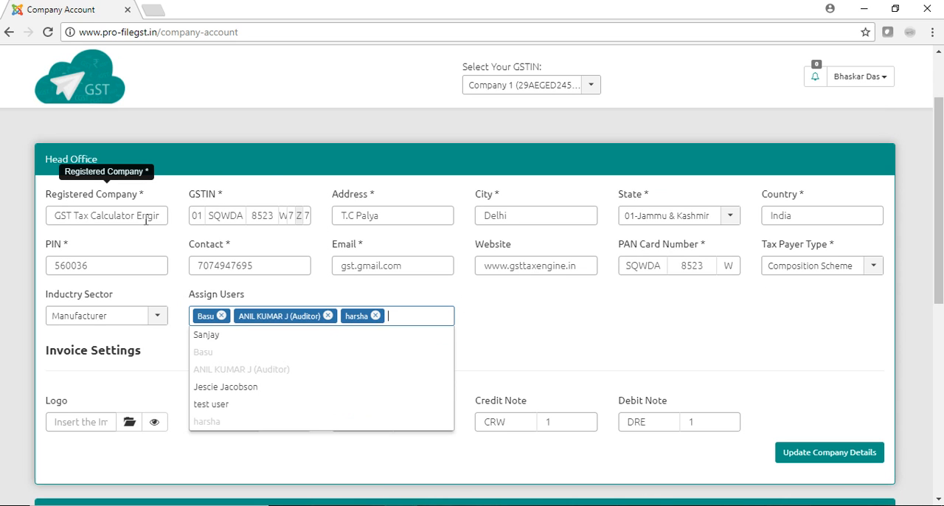
click(209, 336)
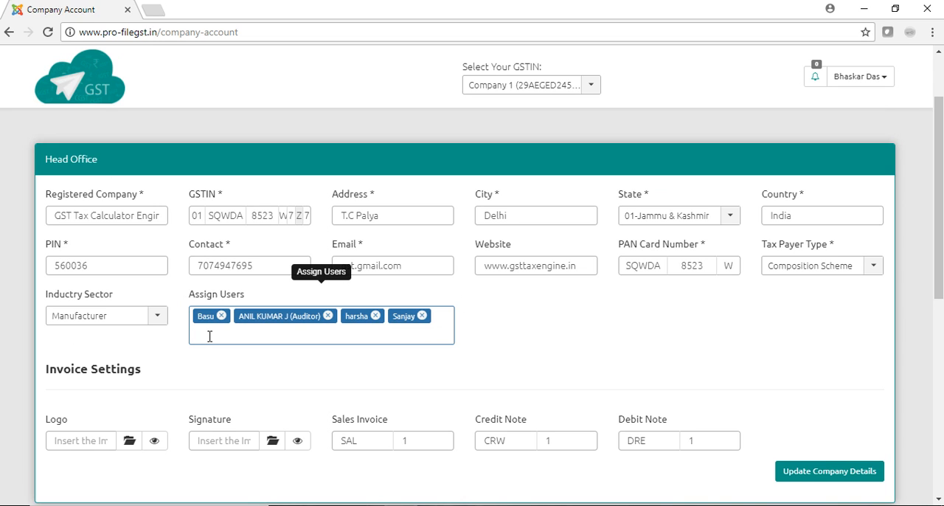
click(820, 480)
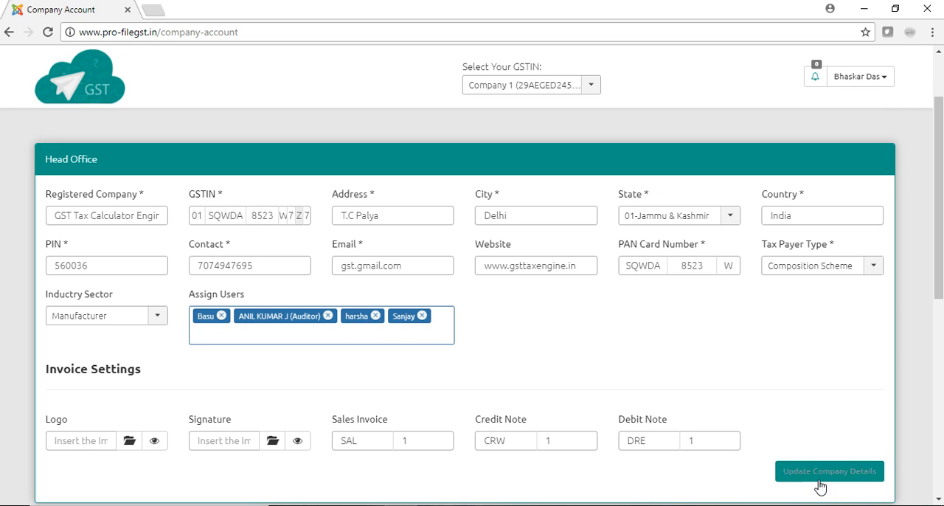
click(820, 479)
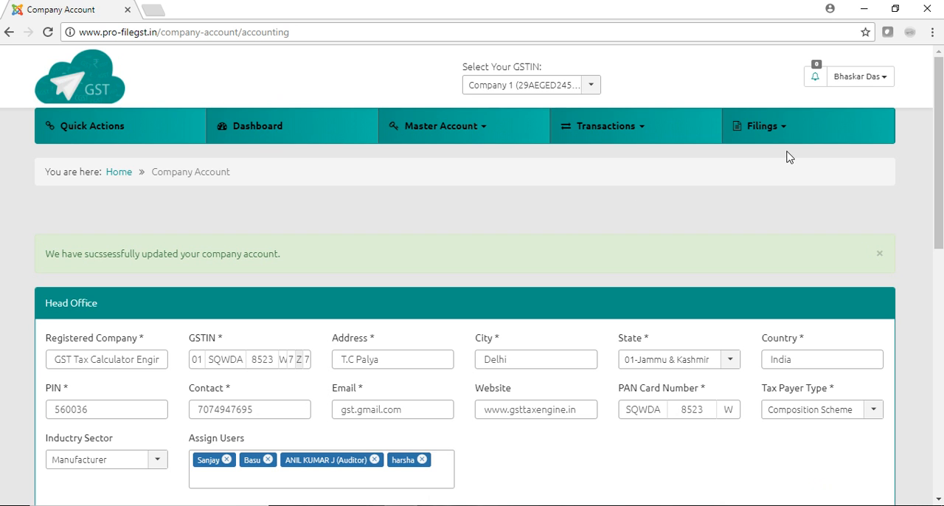
Sign out of the owner's account and log in with the new normal user's username and password.
click(881, 87)
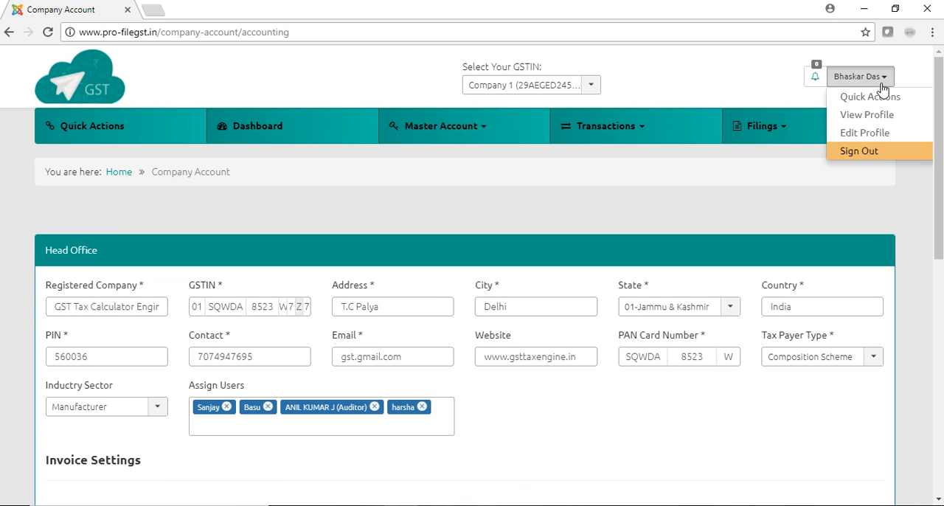
click(867, 152)
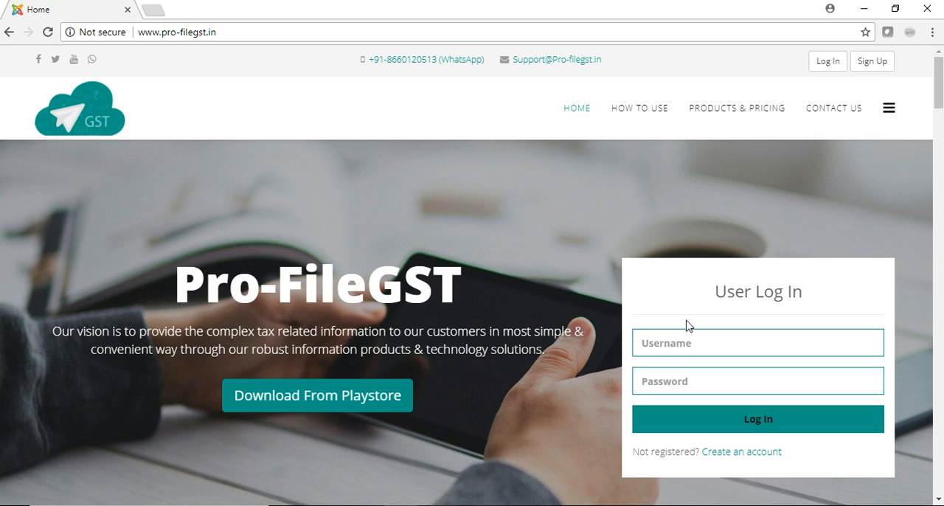
click(674, 338)
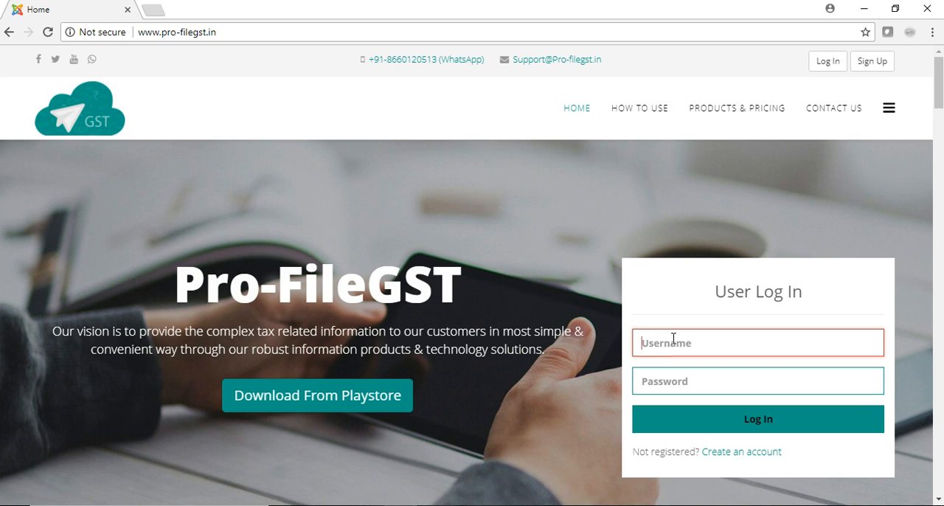
text(sanjay)
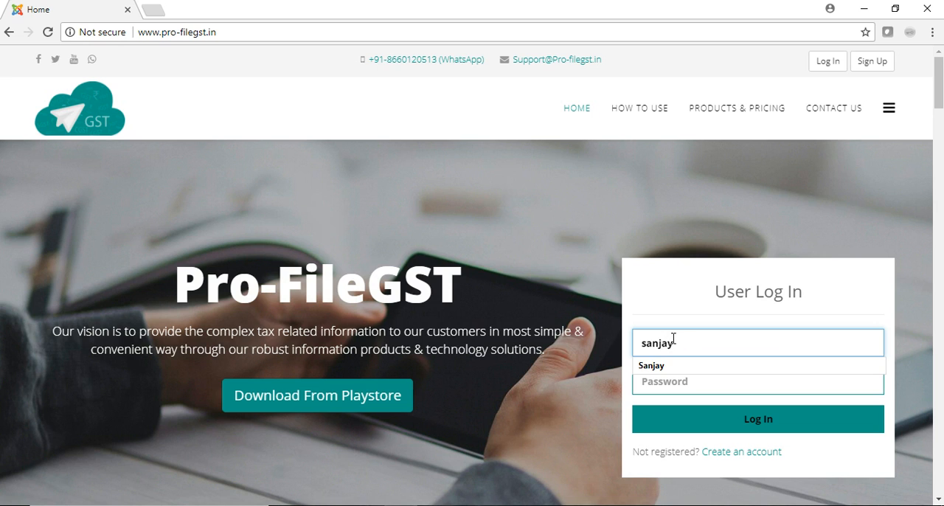
key(Tab)
text(******)
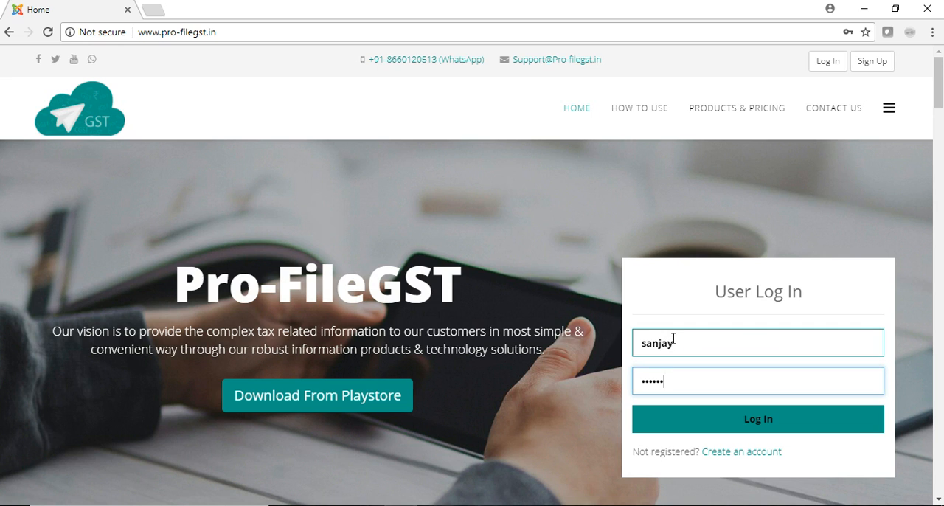
click(707, 418)
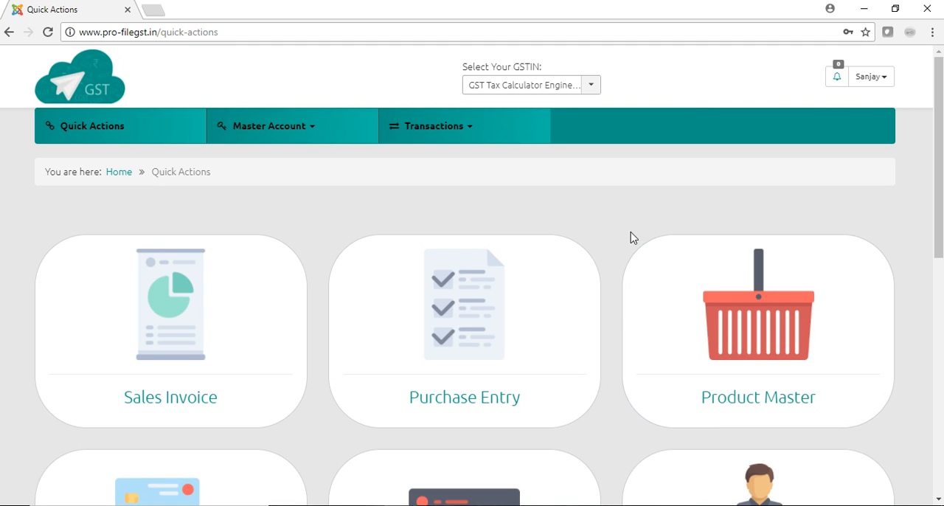
Choose GST Tax Calculator Engine from the new user's available GSTINs and sign out of the account.
click(591, 87)
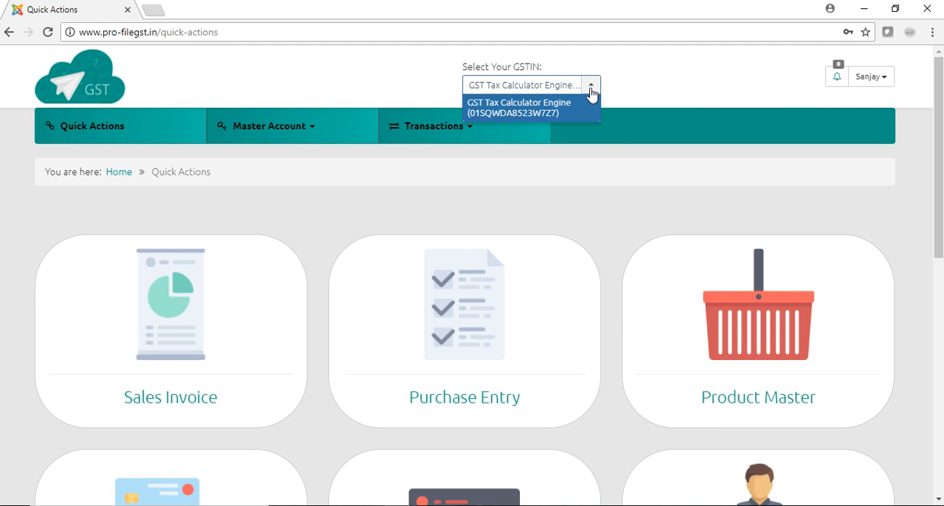
click(547, 111)
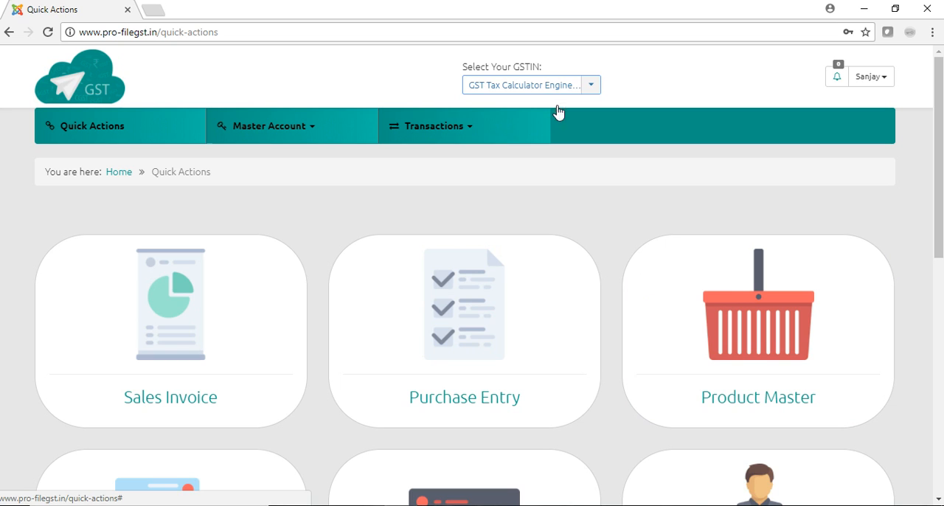
click(887, 84)
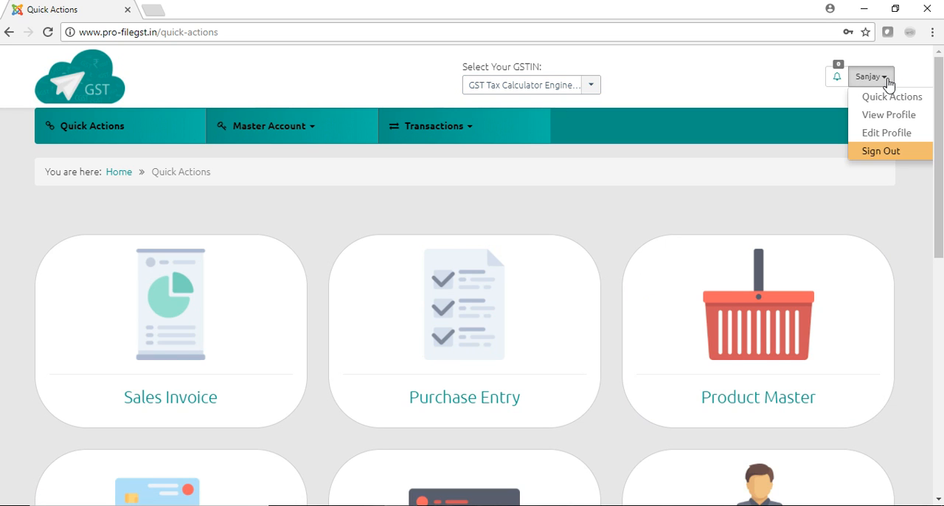
click(888, 156)
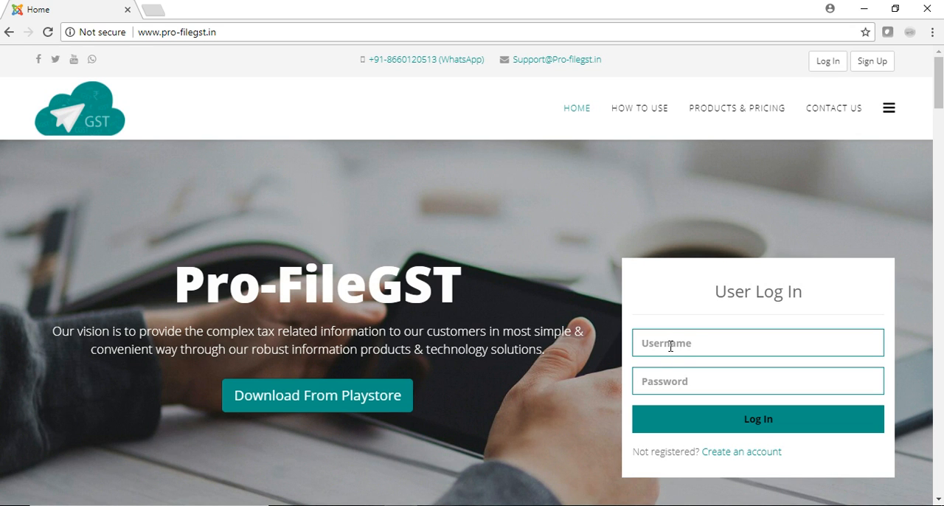
Log back in to the owner's account with its username and password.
click(671, 346)
text(bd)
key(Tab)
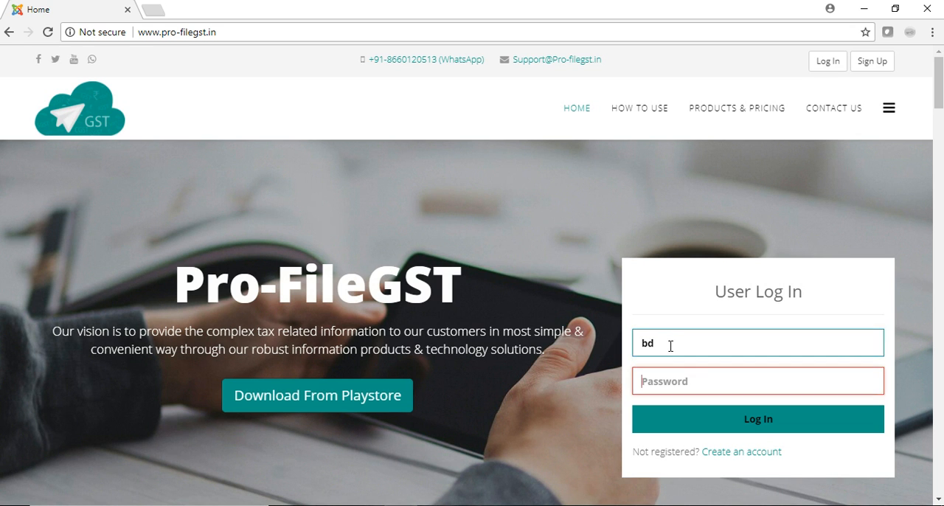
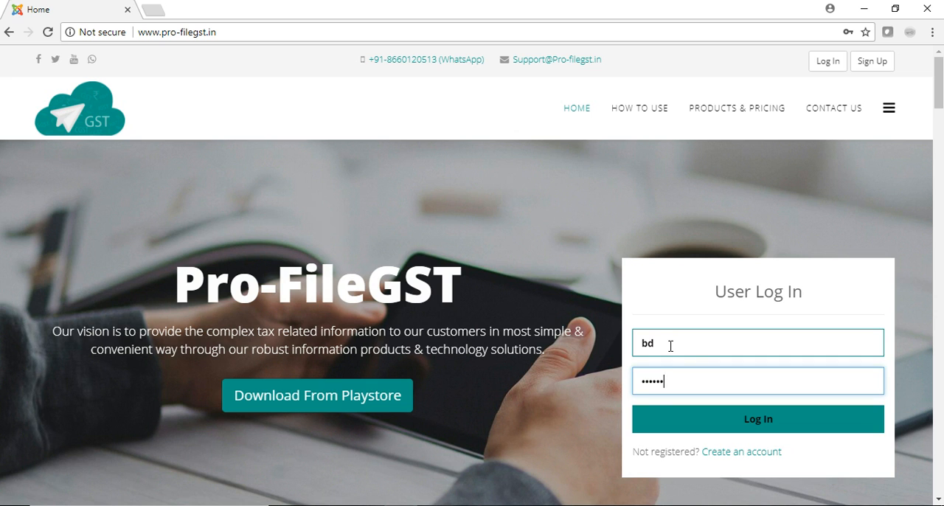
click(718, 430)
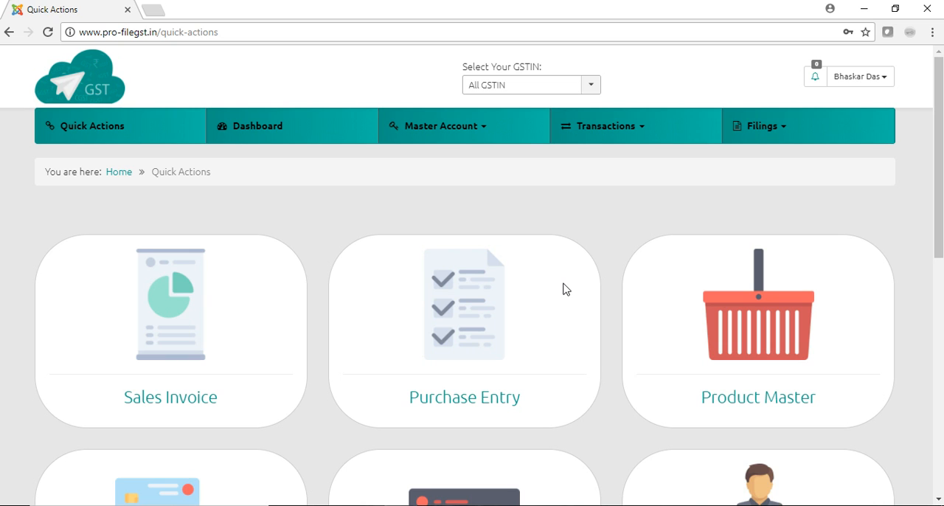
Expand the regional offices in the company profile and open Company 1 from the office list for editing.
click(276, 135)
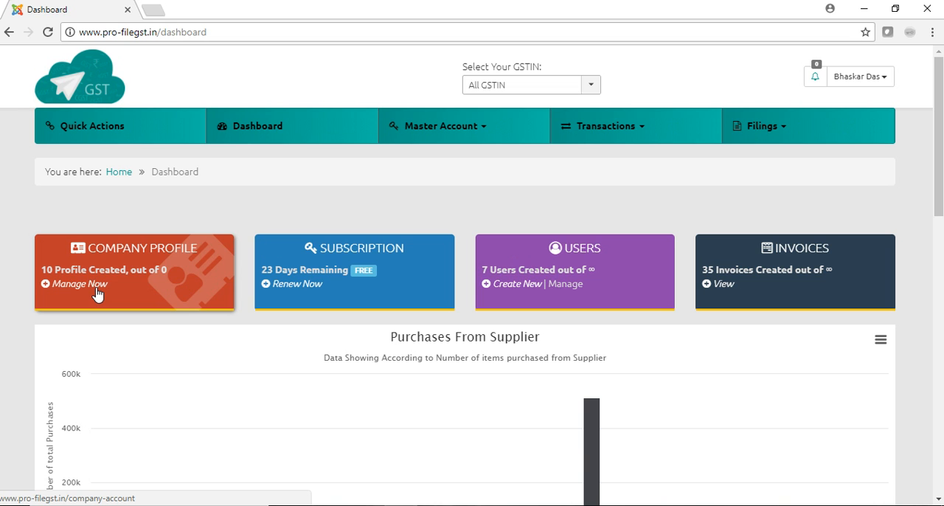
click(97, 292)
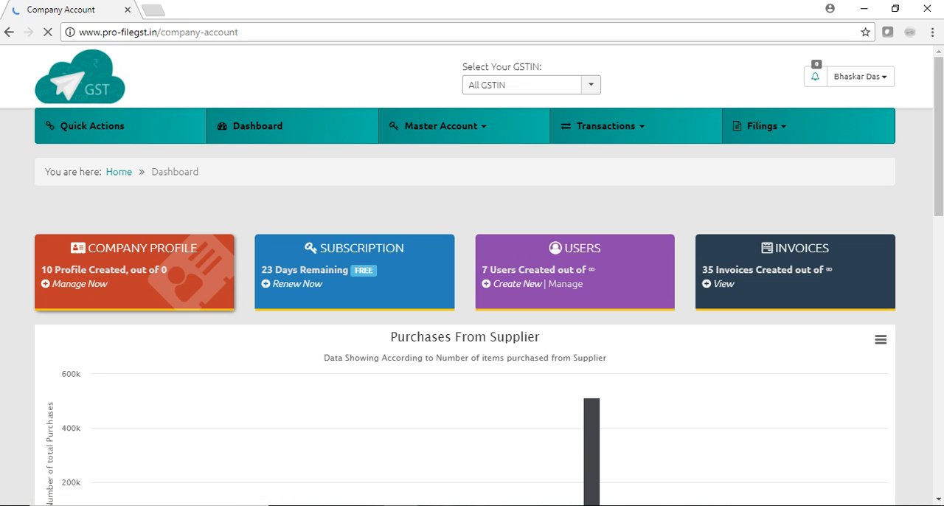
drag(940, 148, 942, 314)
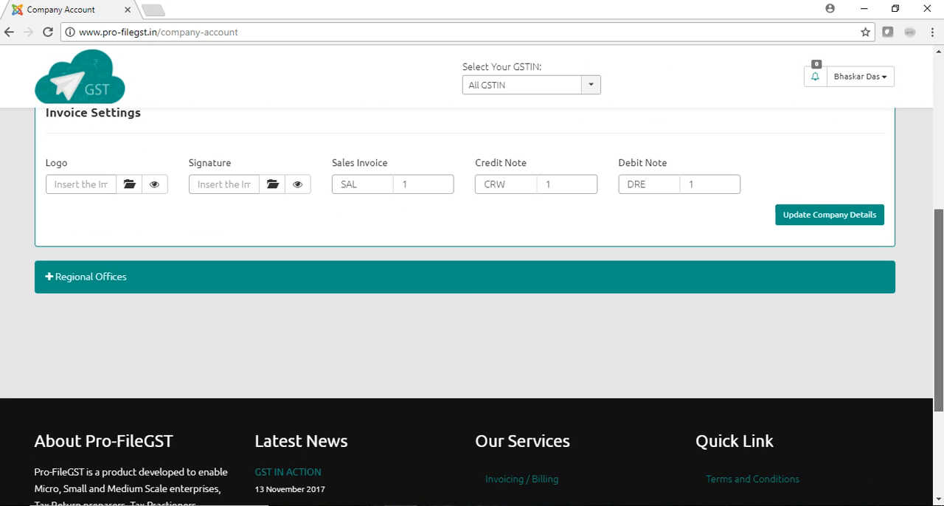
click(53, 281)
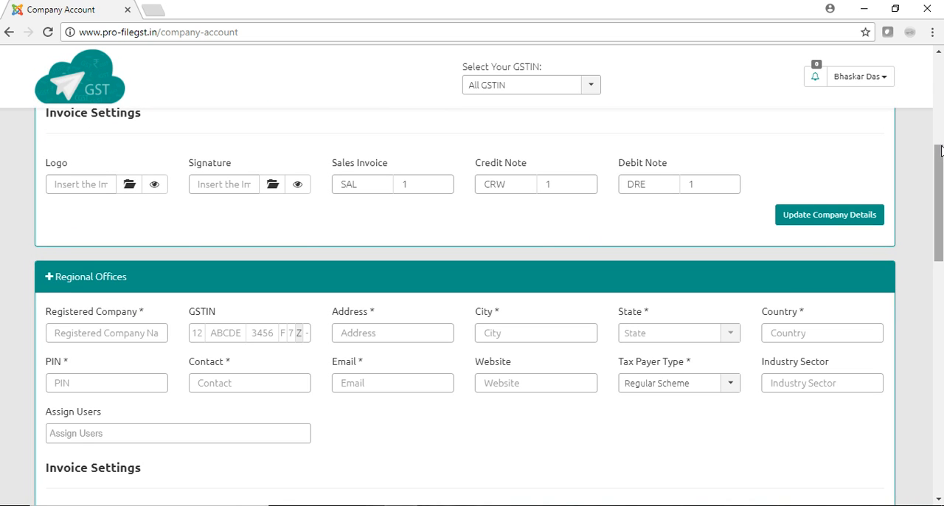
drag(941, 151, 941, 280)
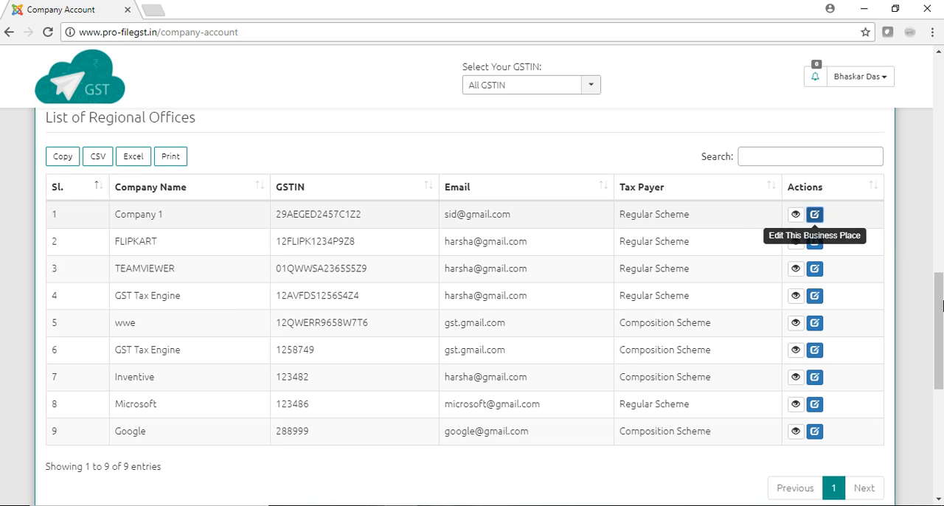
drag(942, 337, 922, 231)
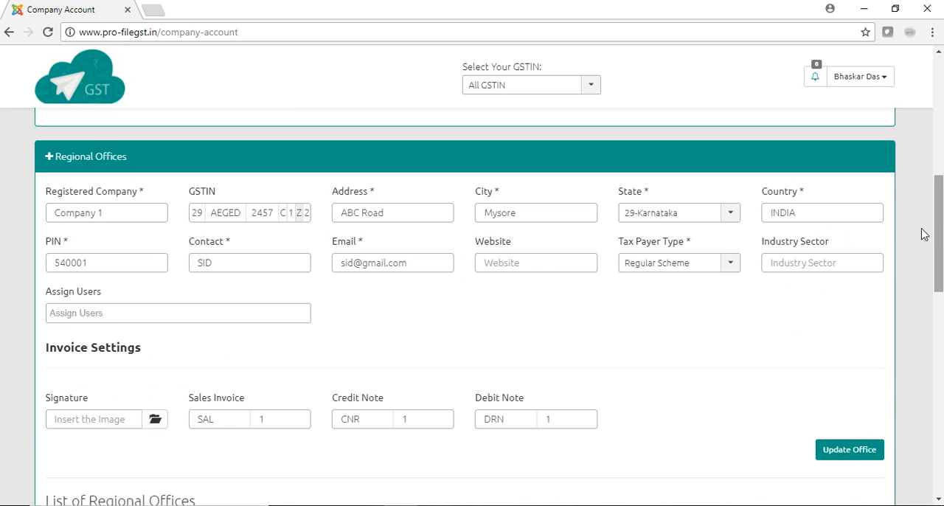
Assign the new normal user to the Company 1 regional office and save the office update.
click(208, 307)
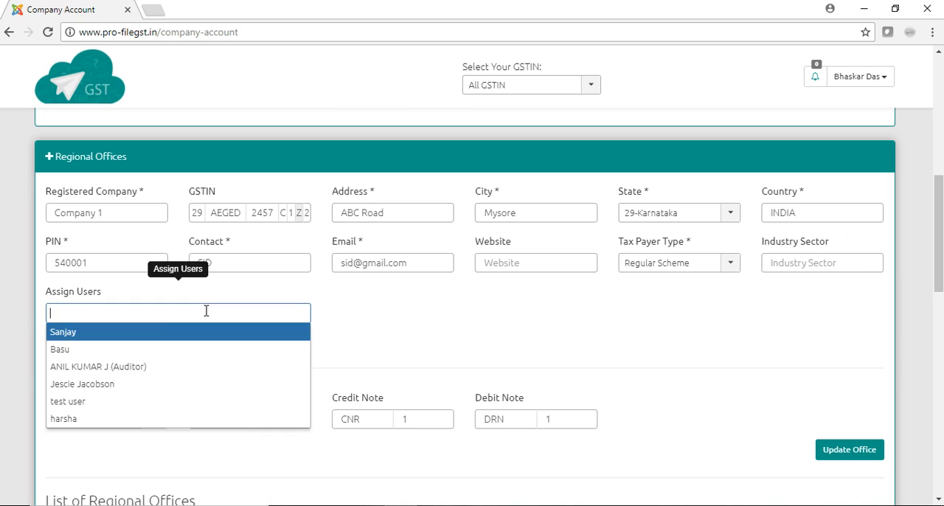
click(150, 340)
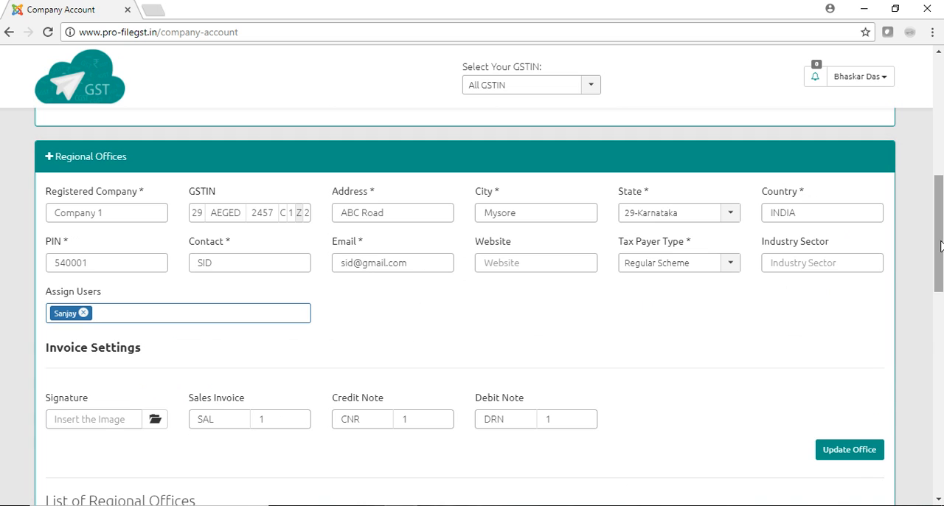
scroll(938, 233, down, 2)
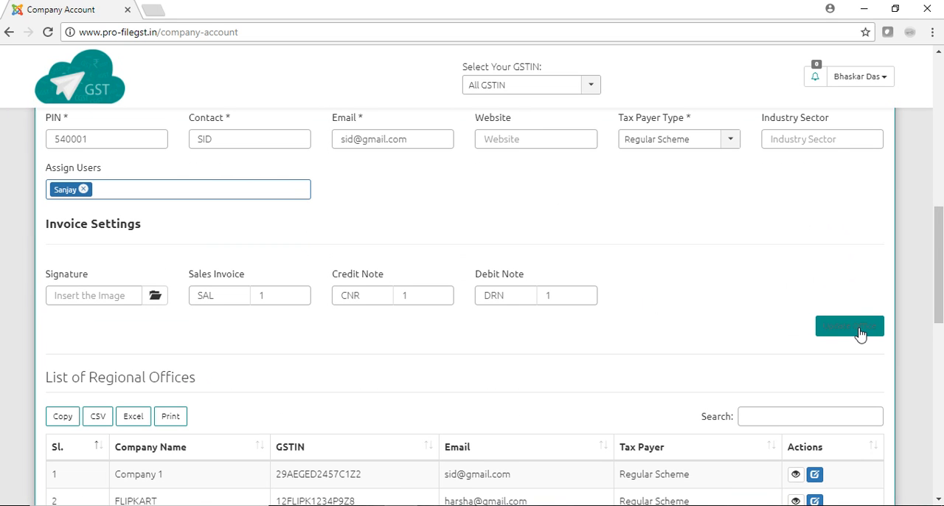
click(860, 332)
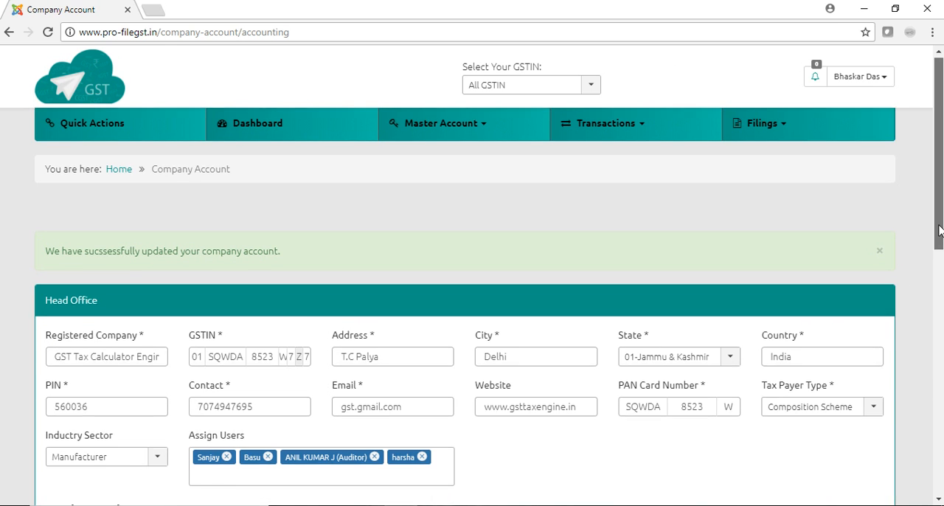
Sign out of the owner's account and log in again with the assigned normal user's username and password.
drag(940, 196, 940, 158)
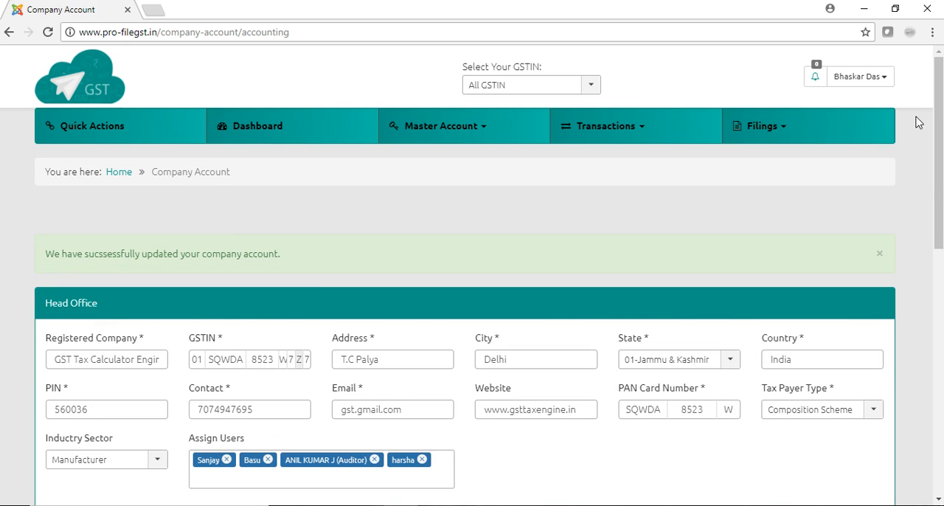
click(885, 83)
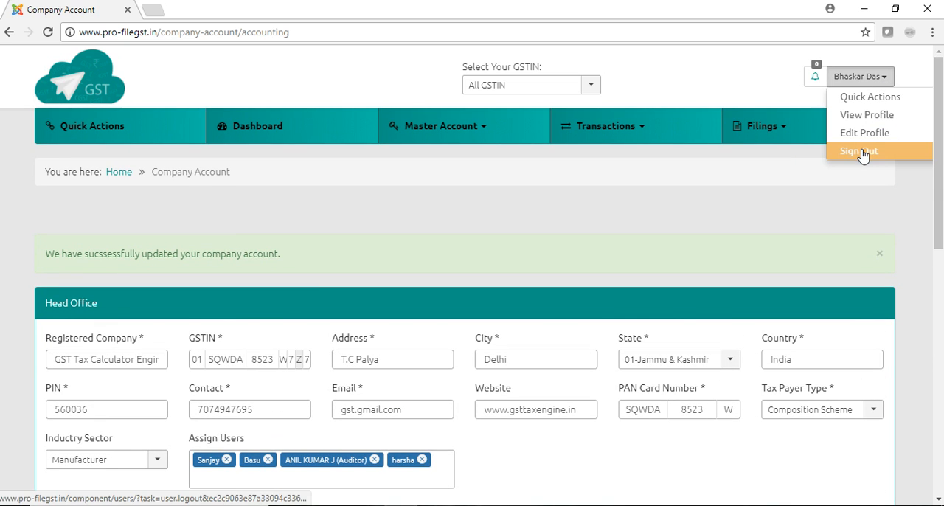
click(862, 151)
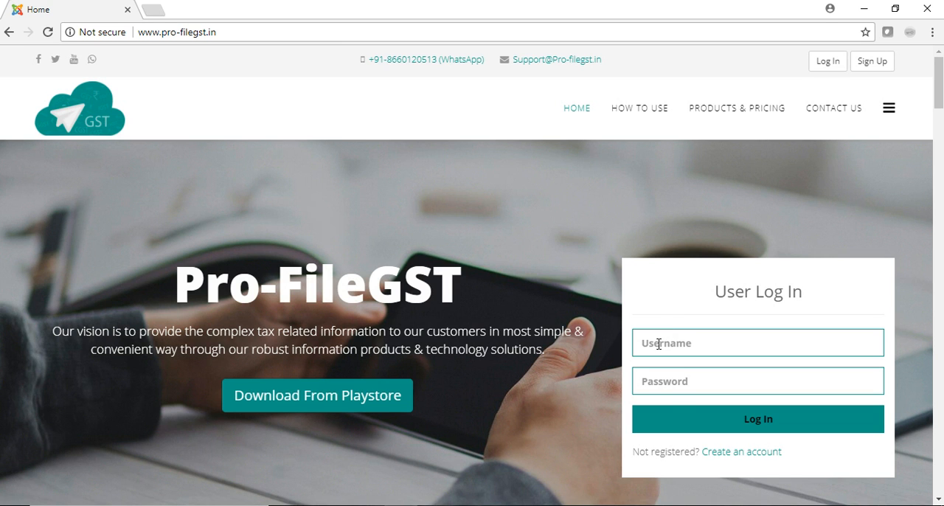
click(659, 344)
text(sanjay)
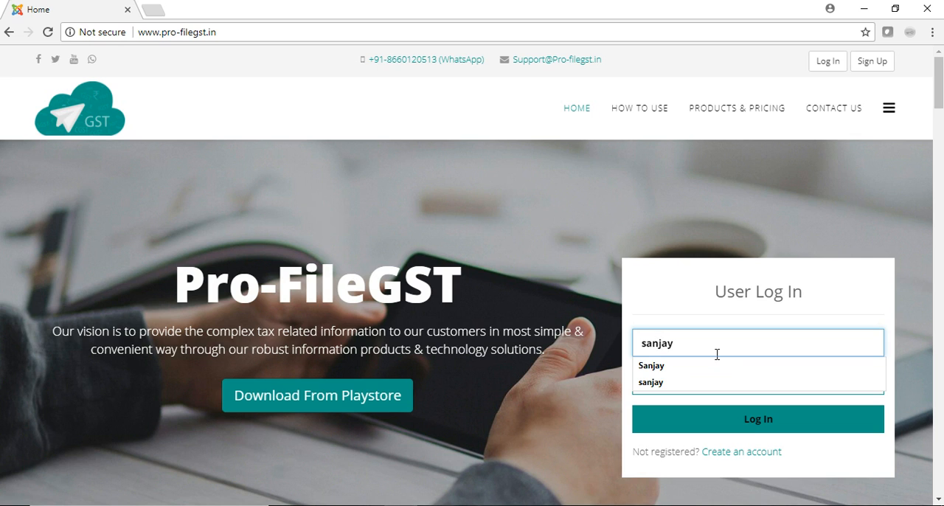
key(Tab)
text(••)
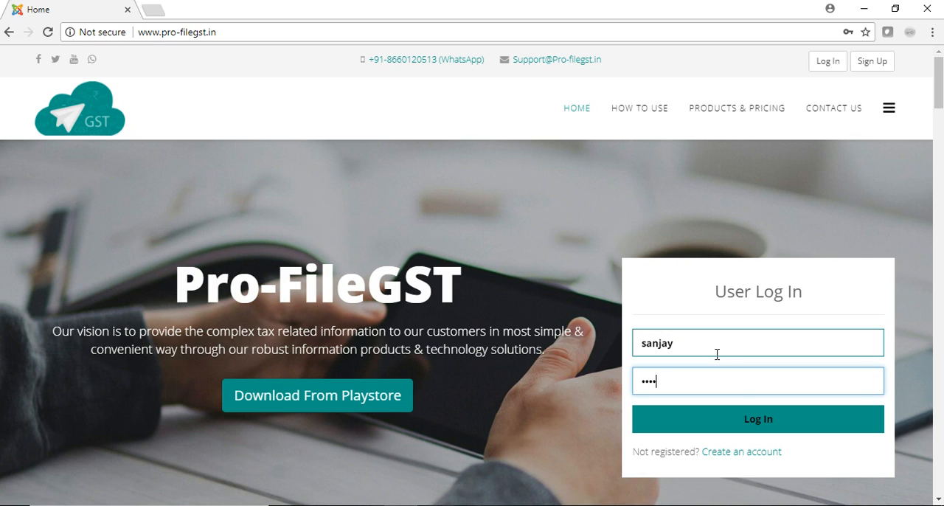
click(788, 426)
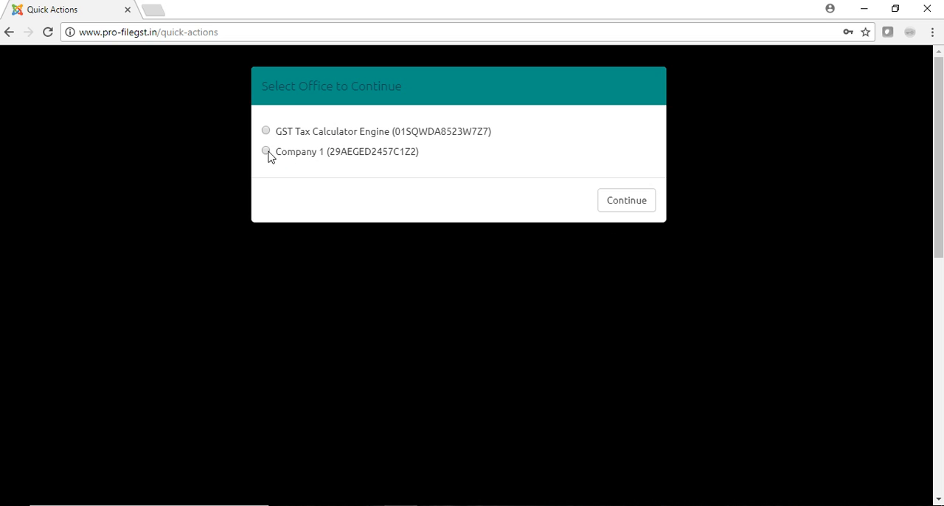
Continue with the Company 1 office and switch the active GSTIN to GST Tax Calculator Engine.
click(614, 210)
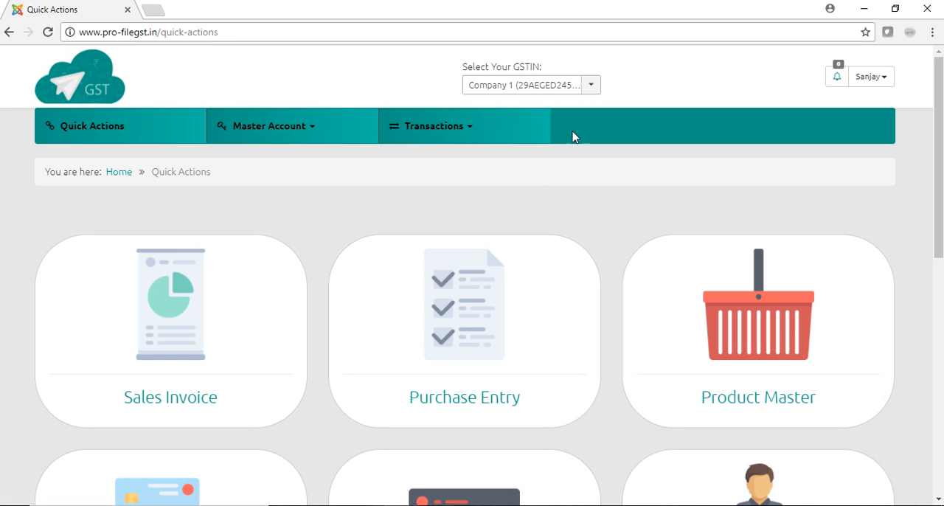
click(592, 87)
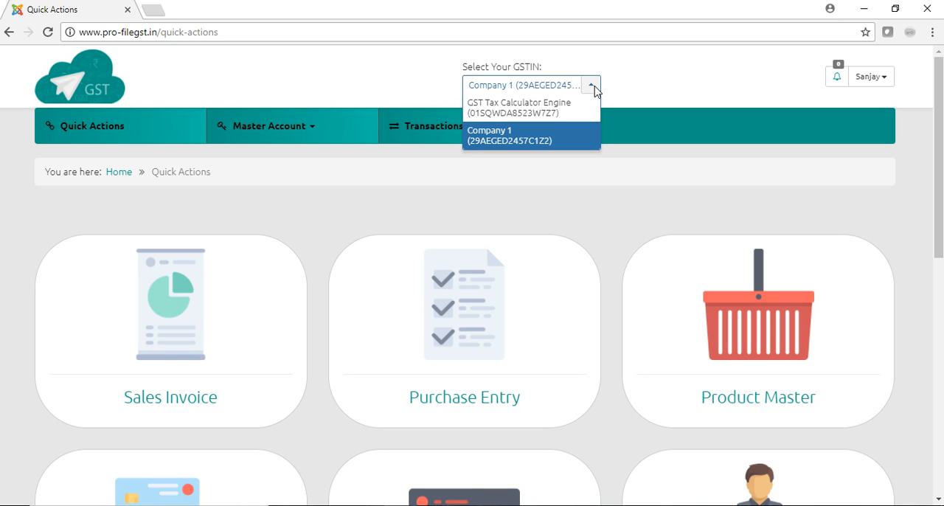
click(573, 112)
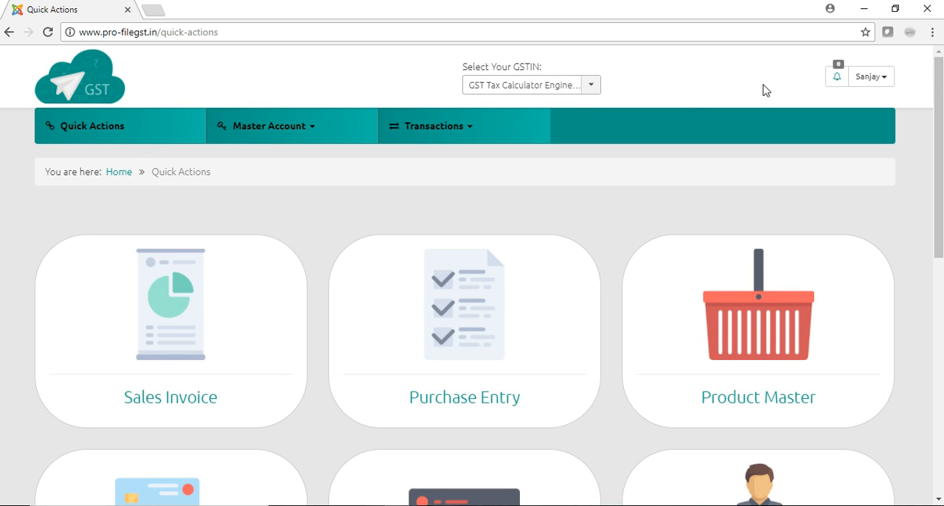
Sign out of the normal user's account and log in with a different user's username and password.
click(888, 83)
click(881, 152)
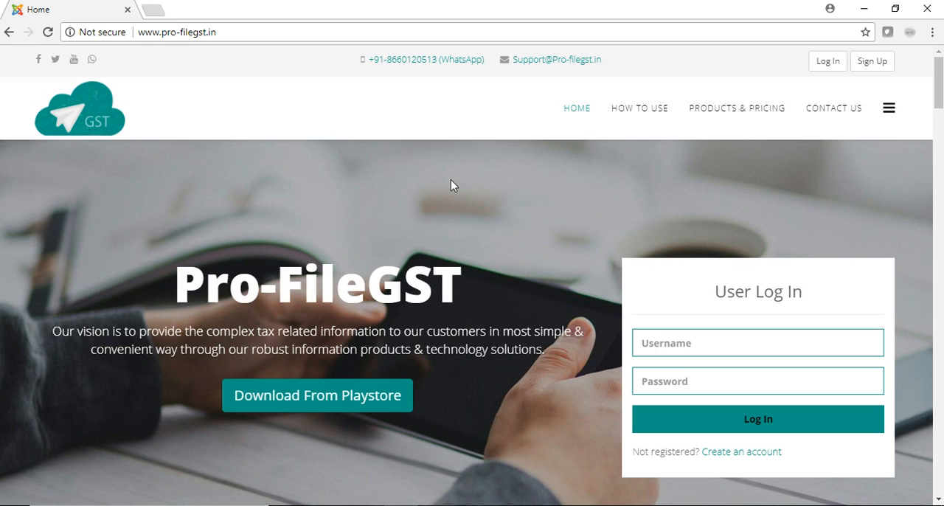
click(669, 344)
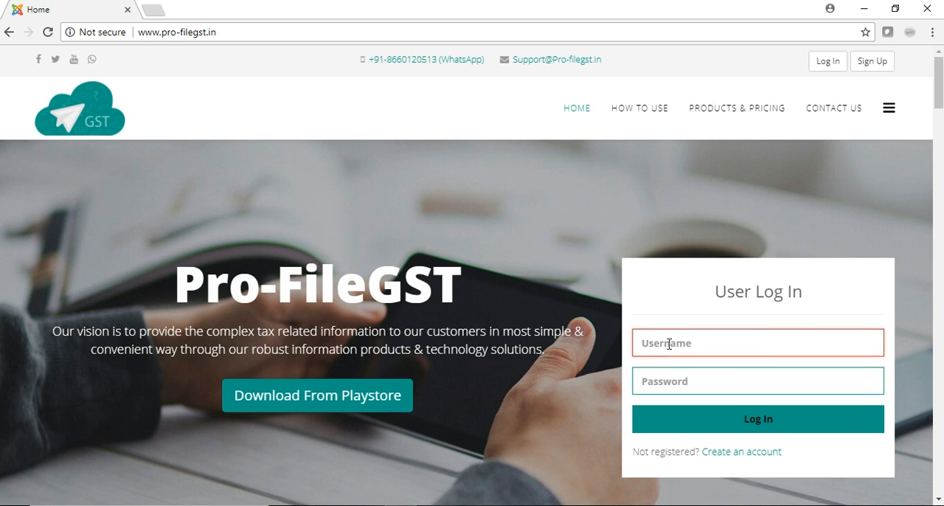
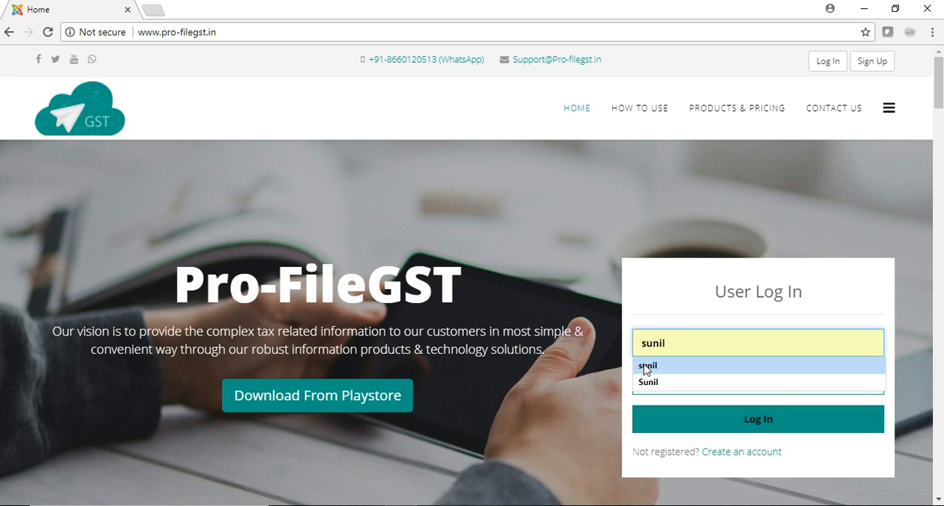
click(646, 367)
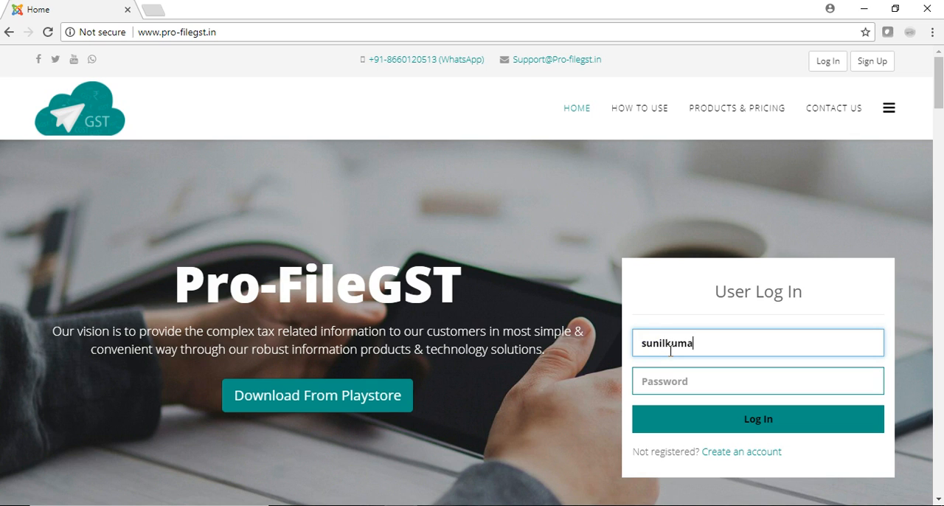
key(BackSpace)
key(Tab)
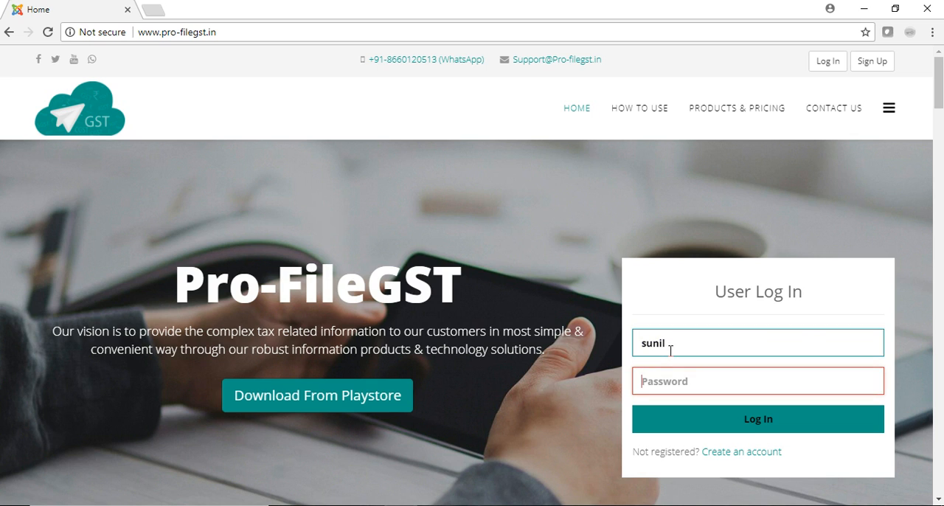
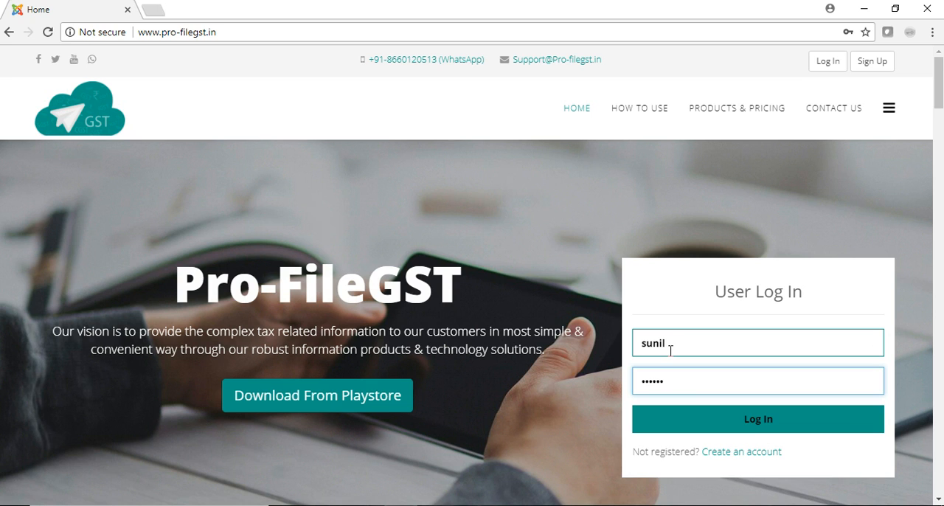
click(670, 424)
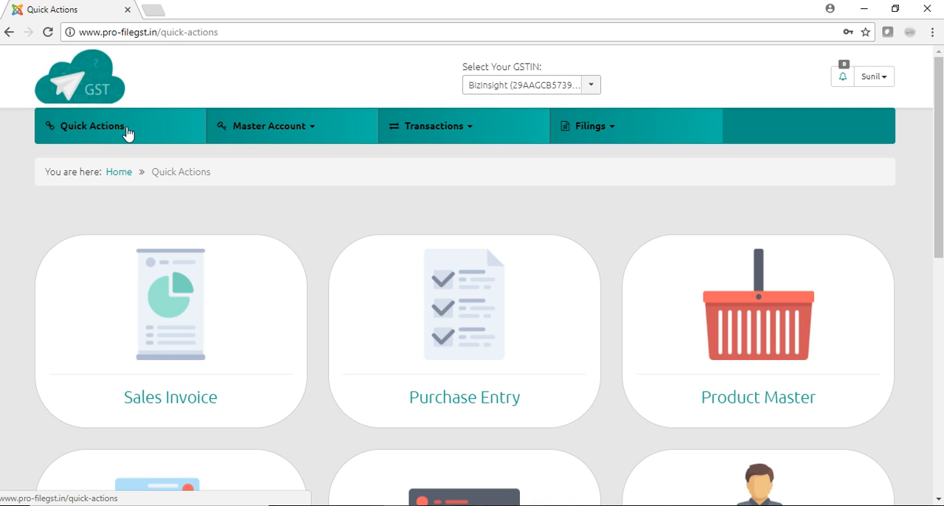
Generate the GSTR 1 filing result for BizInsight from January 2017 to February 2018.
click(614, 131)
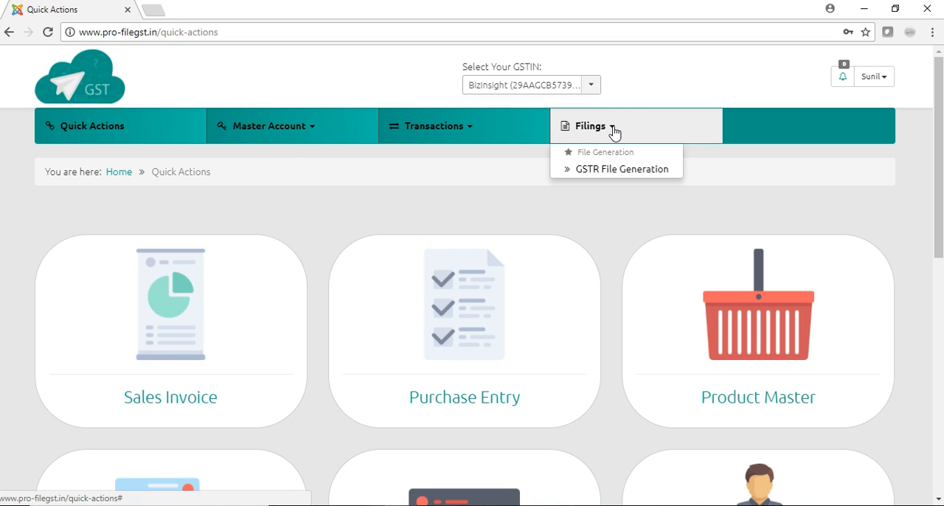
click(600, 170)
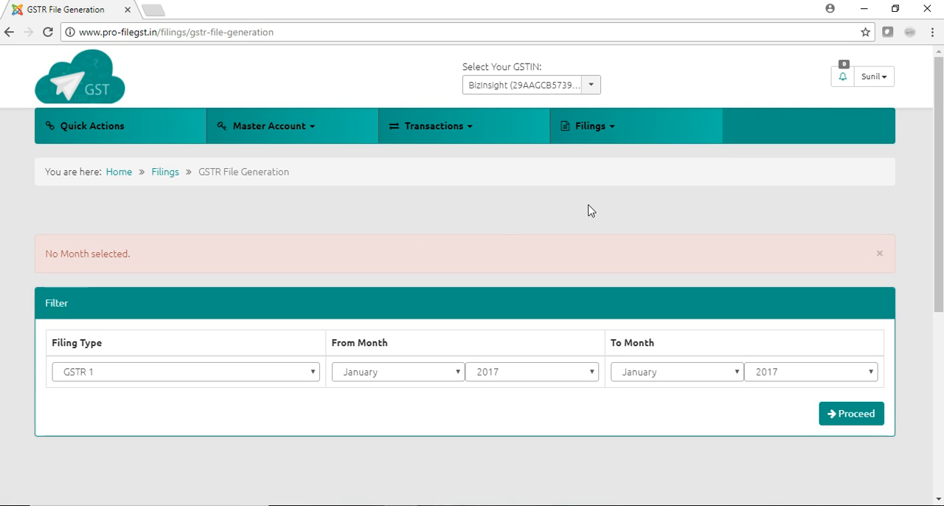
click(693, 378)
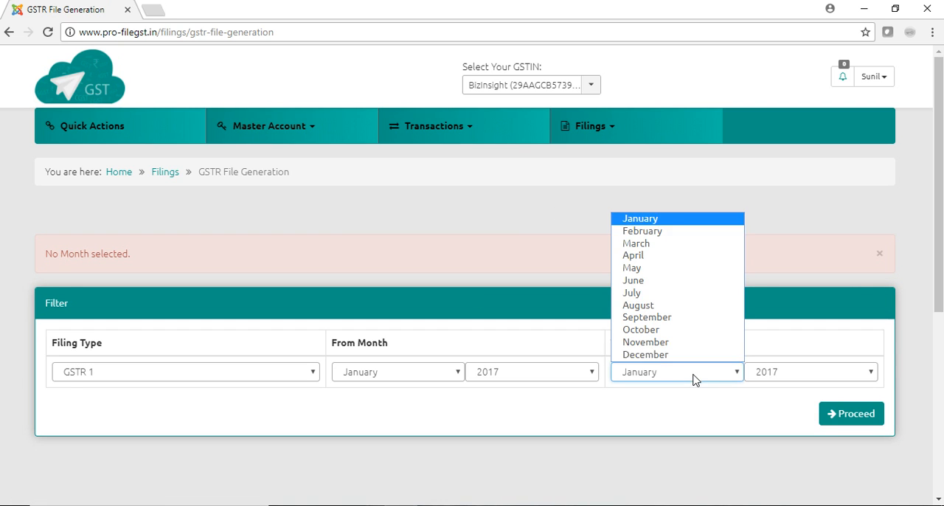
click(650, 231)
click(764, 374)
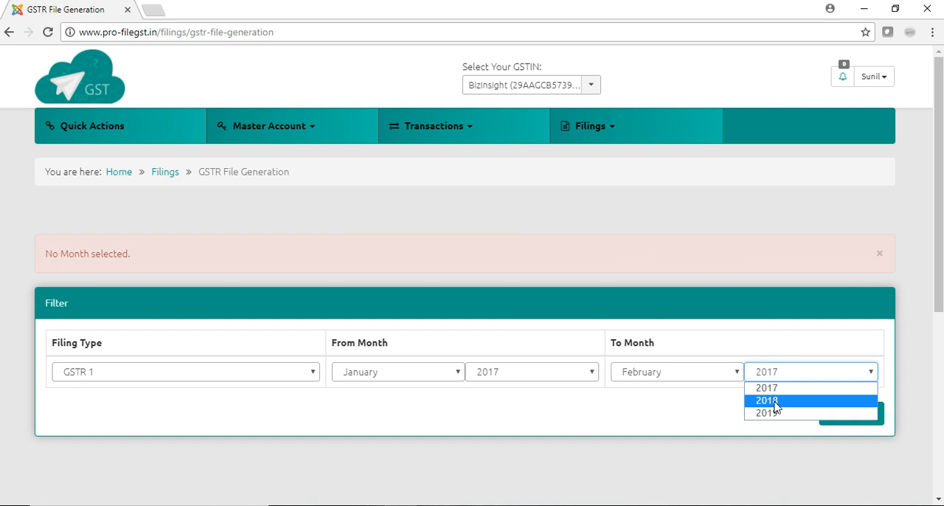
click(775, 410)
click(837, 425)
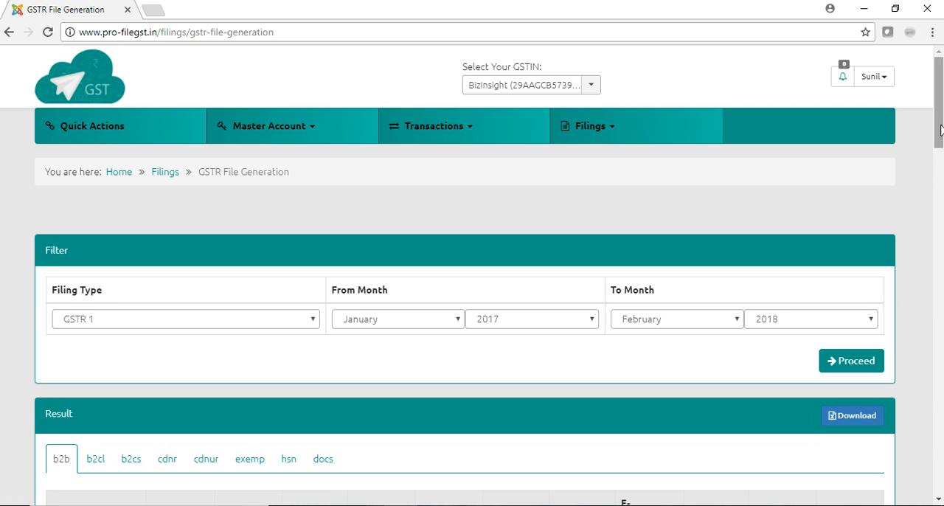
Sign out of the account used for the GSTR file generation.
drag(941, 130, 938, 103)
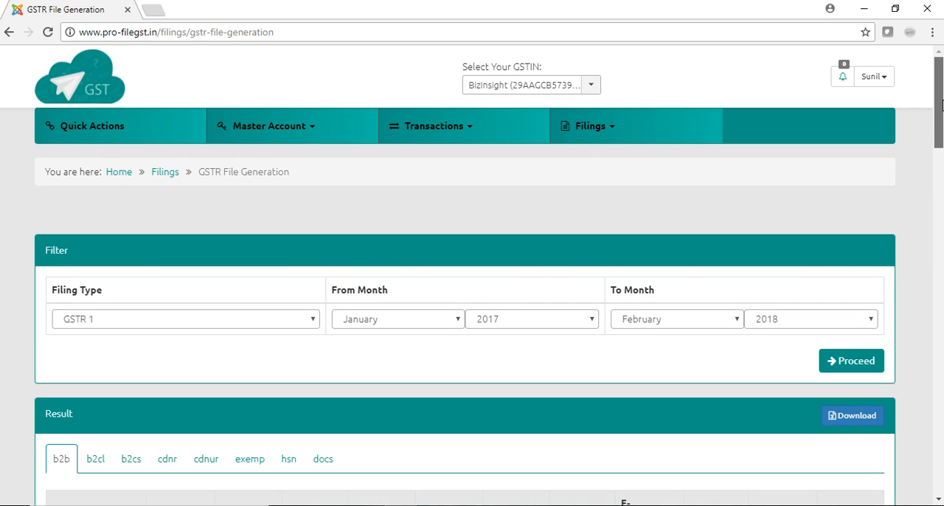
click(889, 87)
click(885, 151)
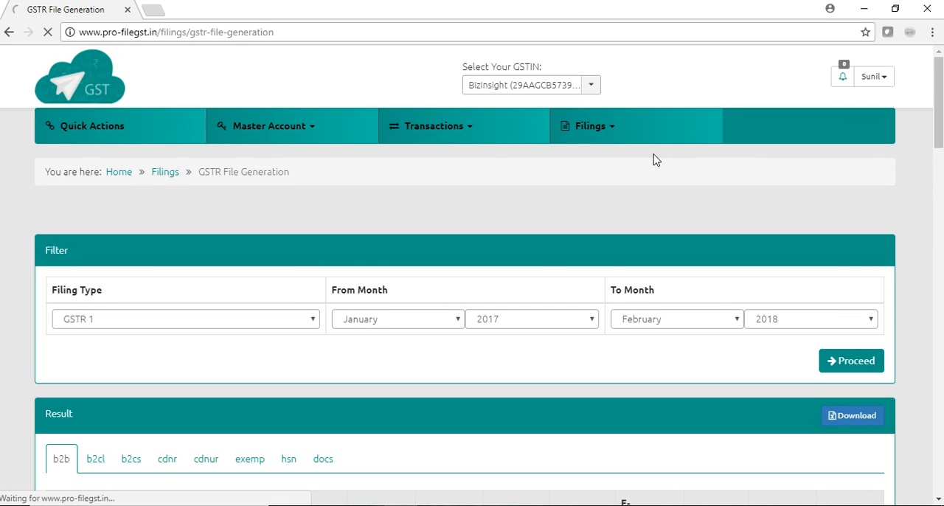